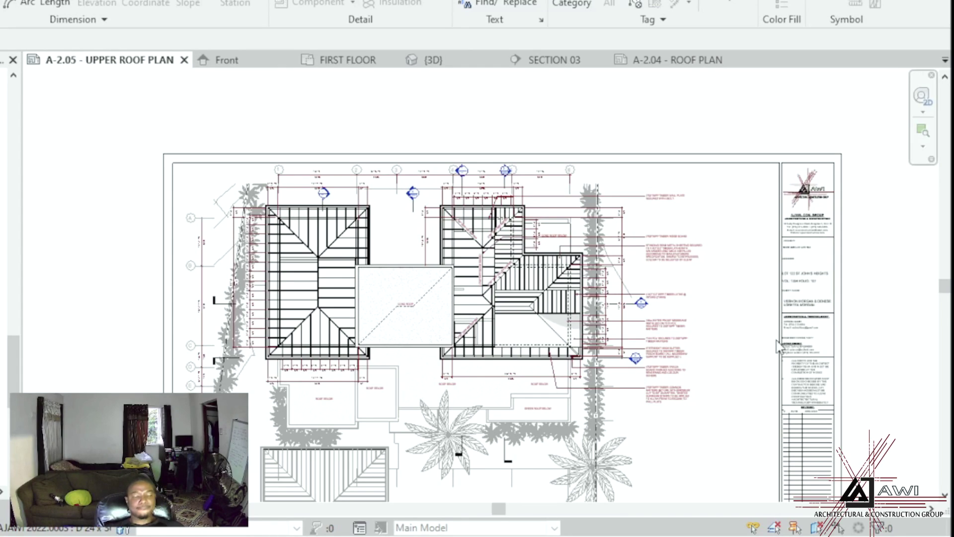
# Step: Review the rafters and notes on the A-2.05 upper roof plan sheet, and inspect the roof in the 3D view
pyautogui.scroll(-2, 681, 144)
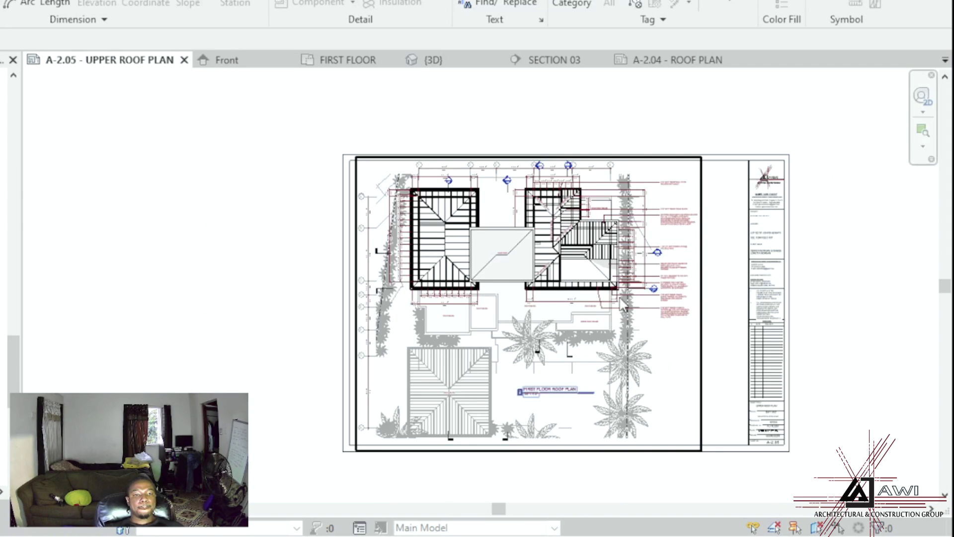
pyautogui.scroll(8, 565, 272)
pyautogui.scroll(-4, 676, 301)
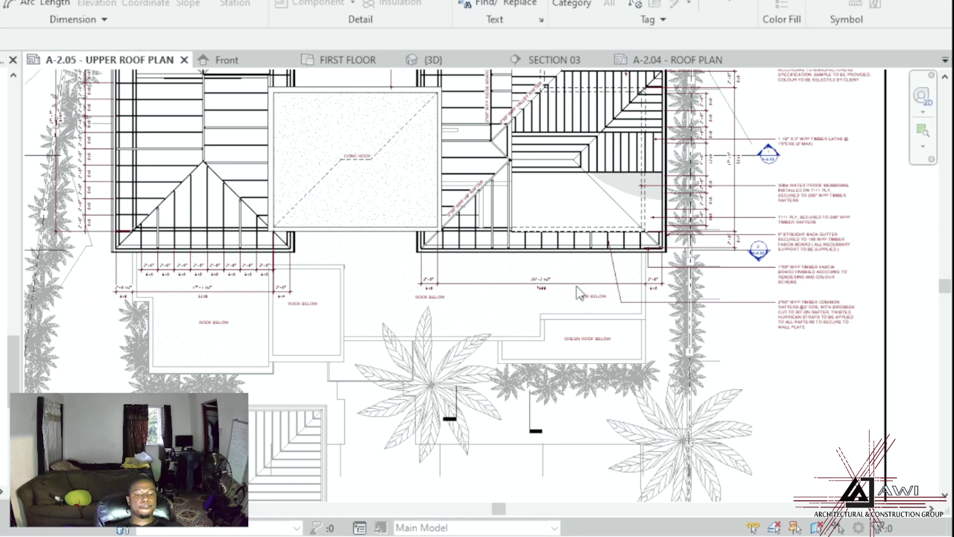
pyautogui.scroll(2, 619, 265)
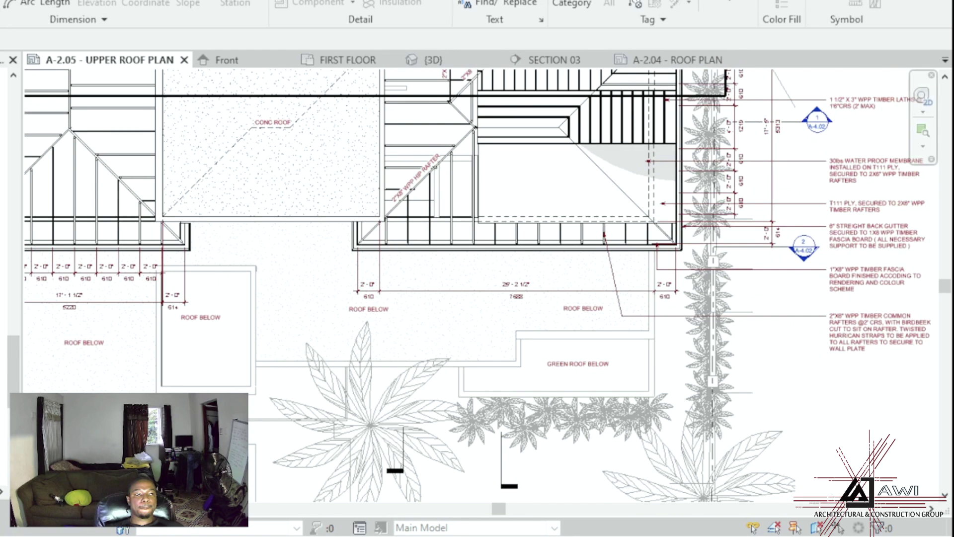
pyautogui.click(432, 59)
pyautogui.scroll(3, 500, 312)
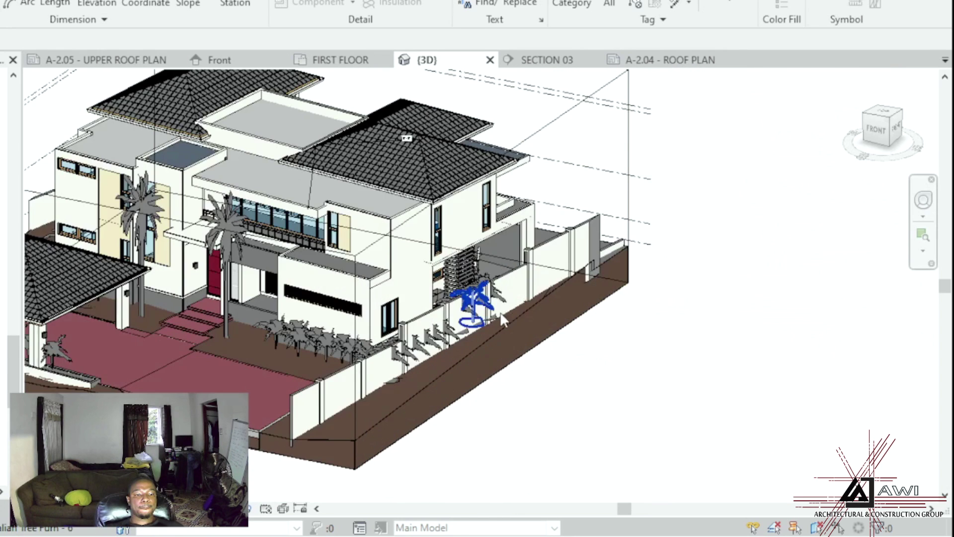
pyautogui.keyDown('shift'); pyautogui.moveTo(514, 290); pyautogui.dragTo(294, 189, button='middle'); pyautogui.keyUp('shift')
pyautogui.scroll(3, 512, 197)
pyautogui.keyDown('shift'); pyautogui.moveTo(517, 196); pyautogui.dragTo(625, 449, button='middle'); pyautogui.keyUp('shift')
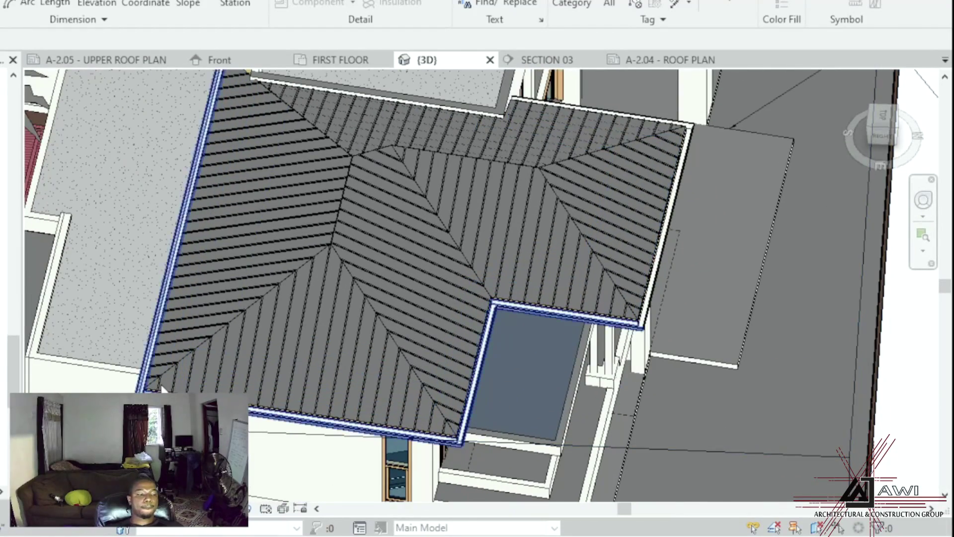
# Step: Review the A-2.04 roof plan sheet, checking the fascia and roof lines beside the beltbeam in the coping detail
pyautogui.click(678, 59)
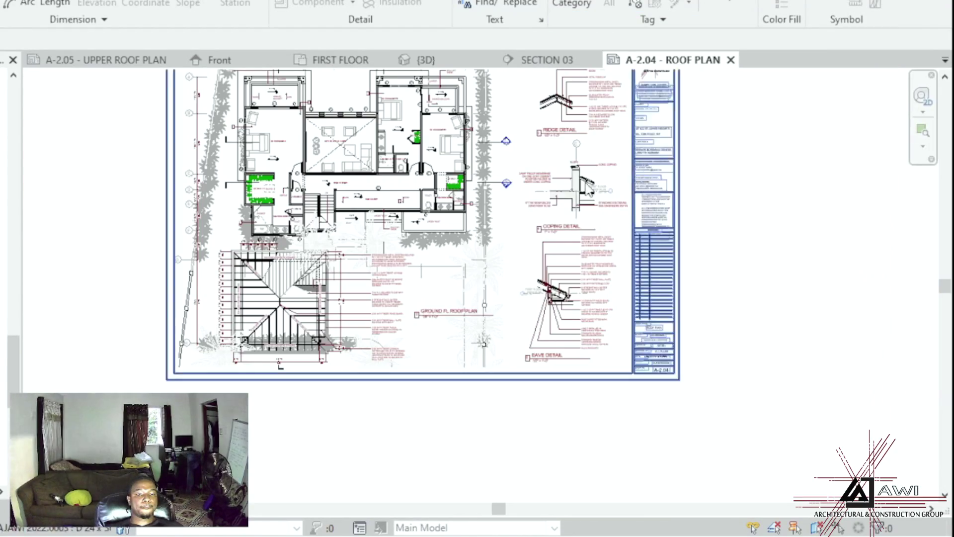
pyautogui.scroll(5, 500, 238)
pyautogui.scroll(-5, 499, 238)
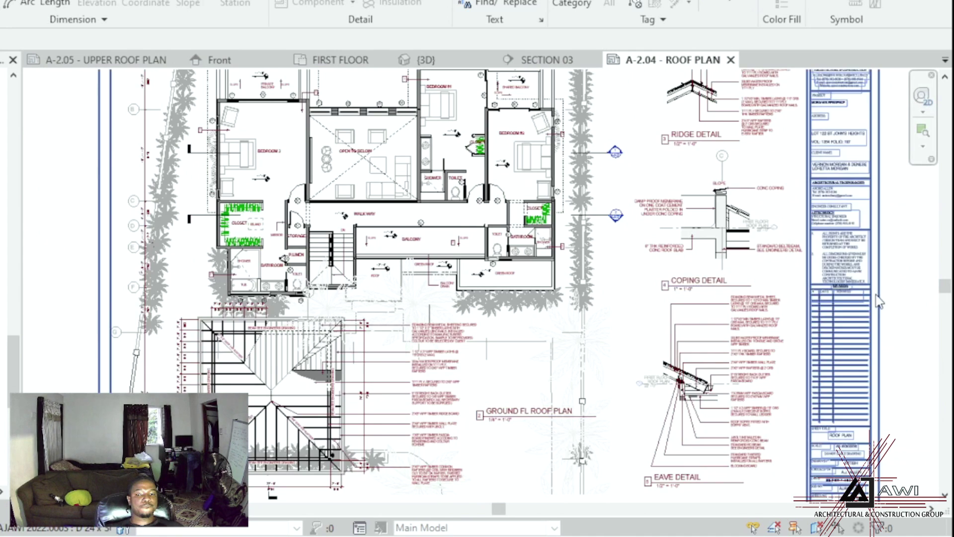
pyautogui.scroll(5, 867, 303)
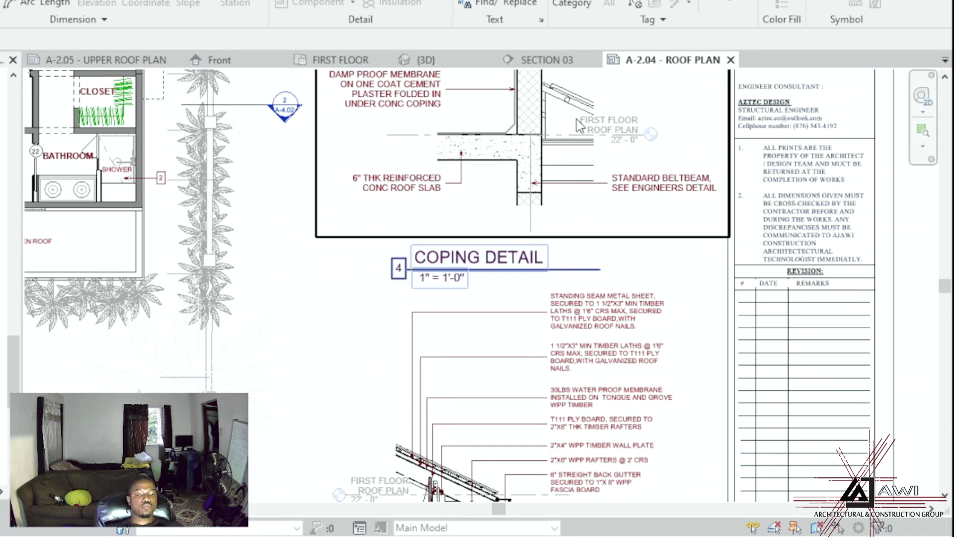
pyautogui.scroll(5, 577, 124)
pyautogui.click(431, 194)
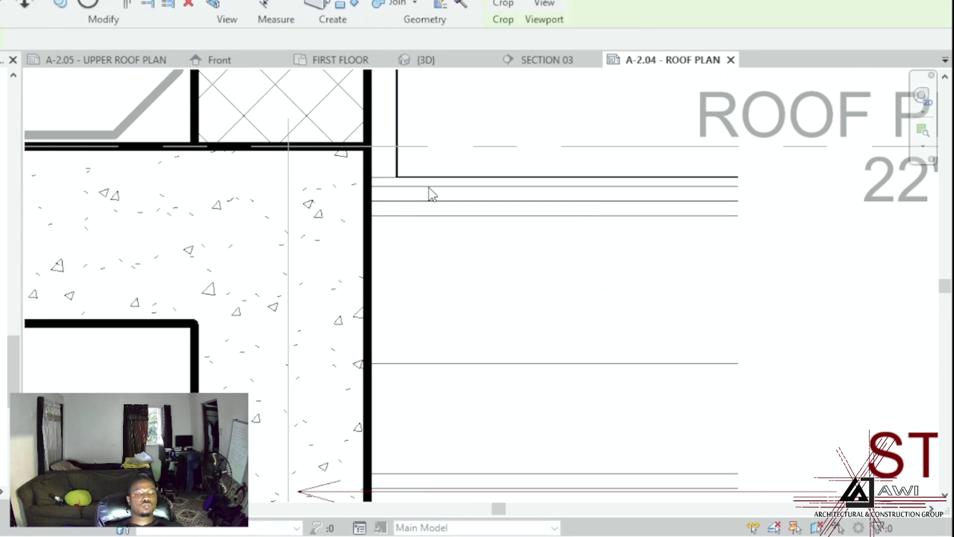
pyautogui.doubleClick(430, 198)
pyautogui.click(428, 213)
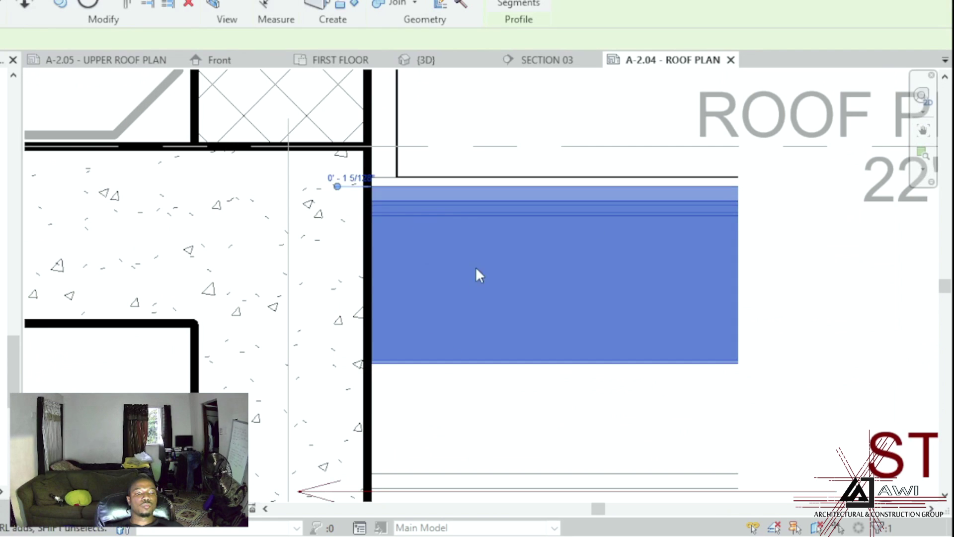
pyautogui.click(446, 184)
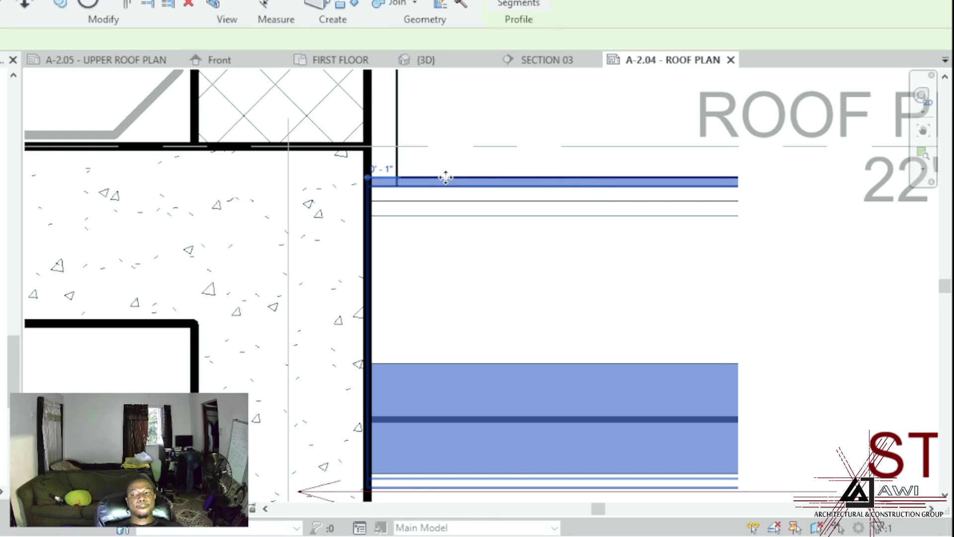
pyautogui.scroll(-3, 446, 177)
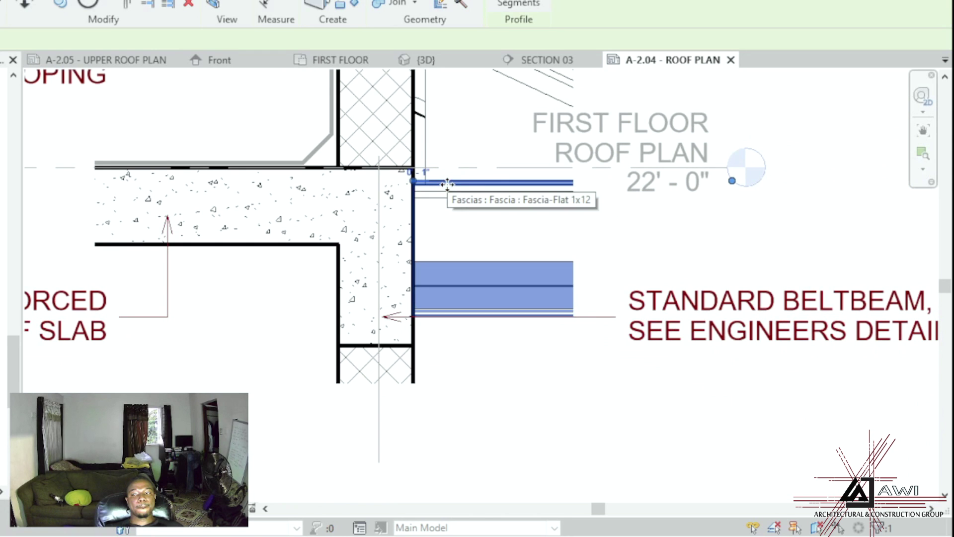
pyautogui.scroll(-5, 482, 162)
pyautogui.click(591, 237)
pyautogui.scroll(-3, 591, 238)
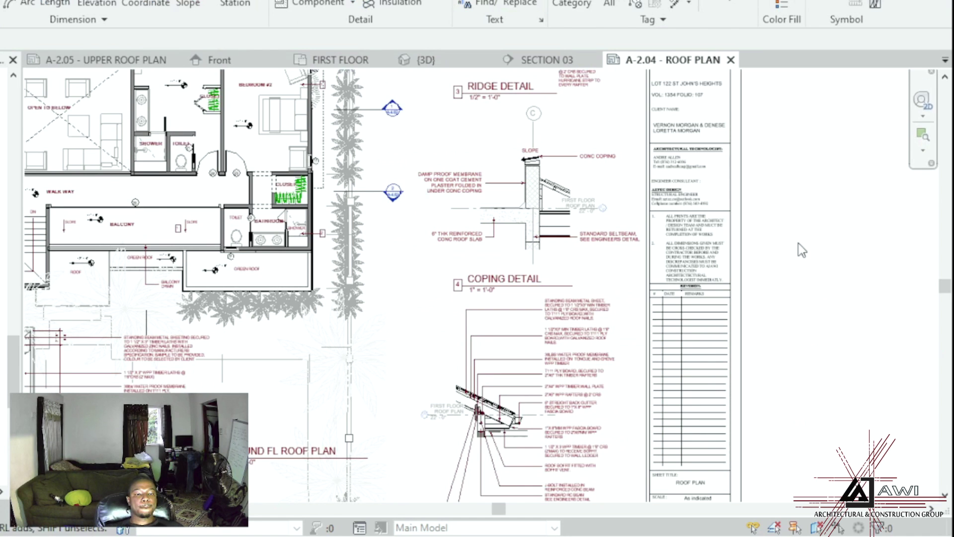
pyautogui.scroll(-2, 790, 225)
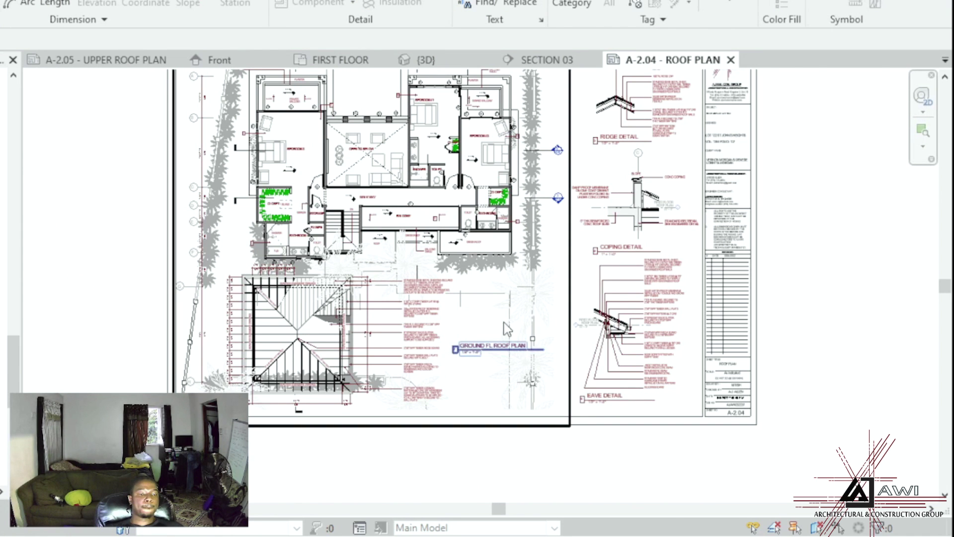
pyautogui.scroll(3, 507, 329)
pyautogui.scroll(-2, 351, 312)
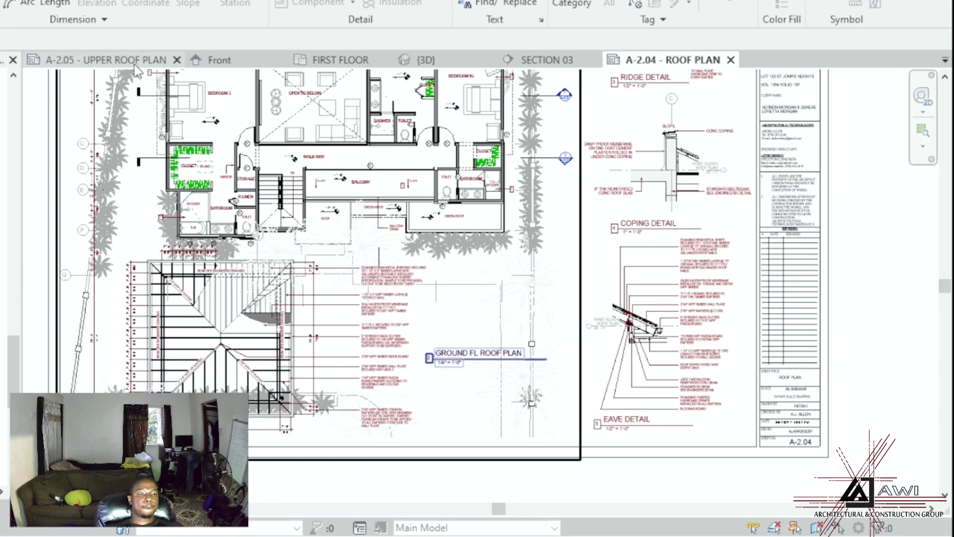
# Step: Open the A-2.05 upper roof plan sheet and activate its first floor roof plan view for editing
pyautogui.click(118, 62)
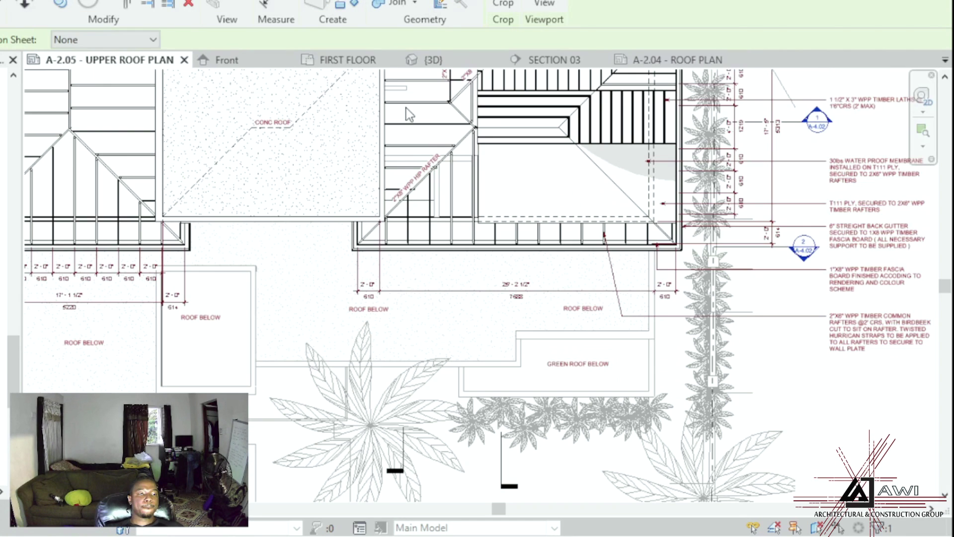
pyautogui.doubleClick(431, 204)
pyautogui.scroll(-2, 446, 283)
pyautogui.scroll(4, 470, 175)
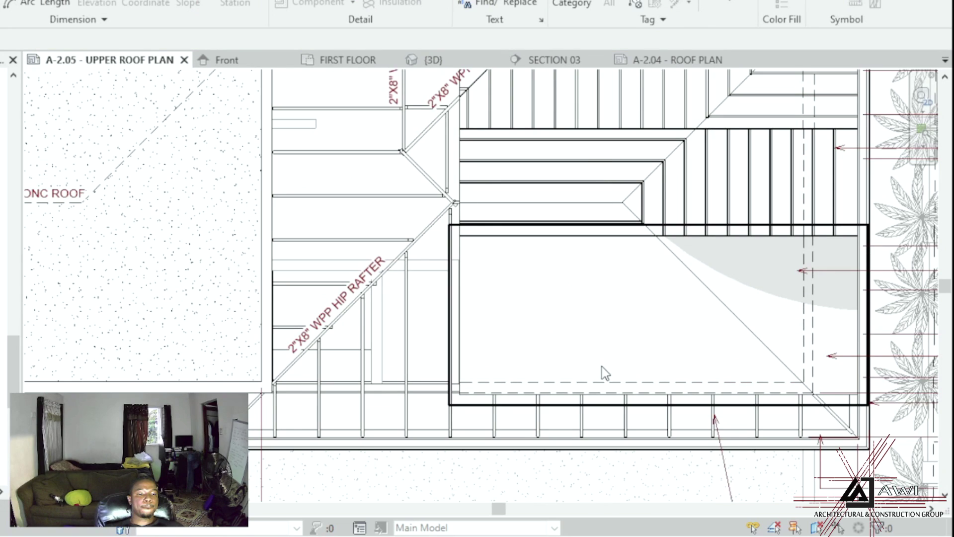
pyautogui.scroll(-4, 495, 444)
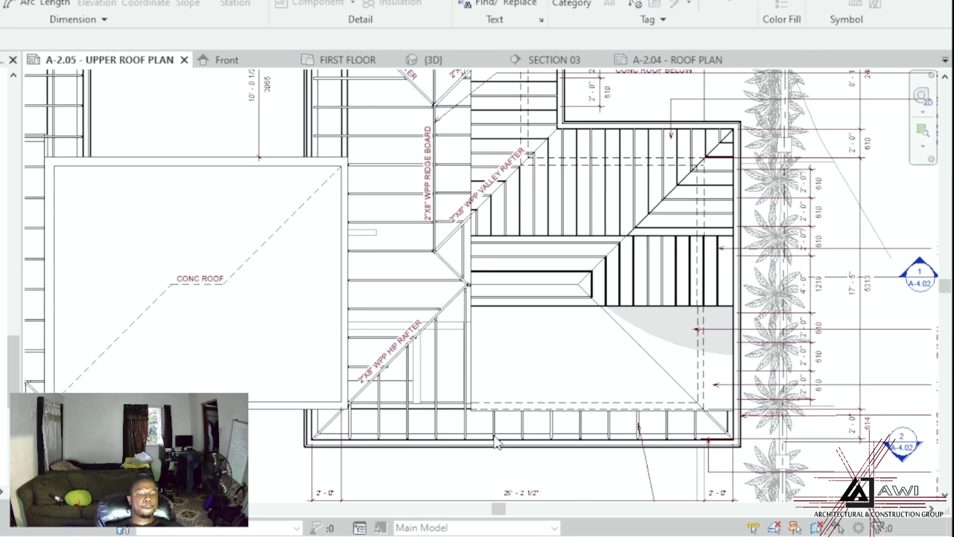
pyautogui.scroll(5, 721, 479)
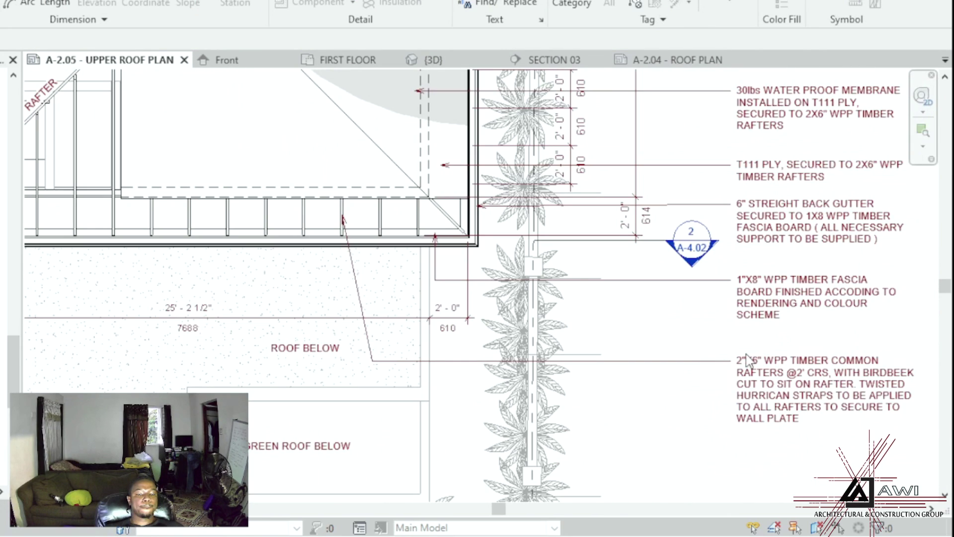
# Step: Straighten the leader of the 2"X6" WPP timber common rafters note so it runs vertically down from the rafter
pyautogui.click(759, 376)
pyautogui.click(759, 377)
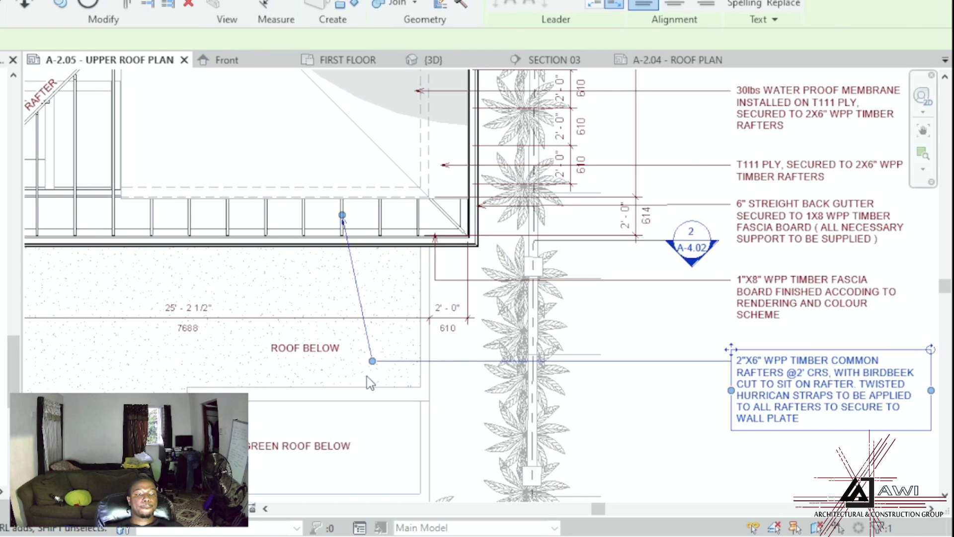
pyautogui.moveTo(336, 370); pyautogui.dragTo(342, 361)
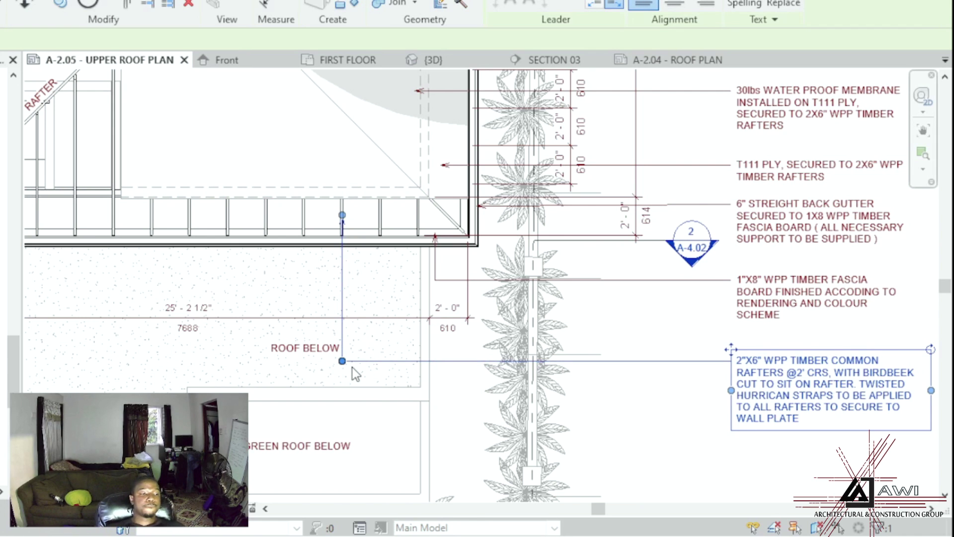
pyautogui.scroll(-2, 353, 368)
pyautogui.press('Escape')
pyautogui.scroll(-3, 411, 297)
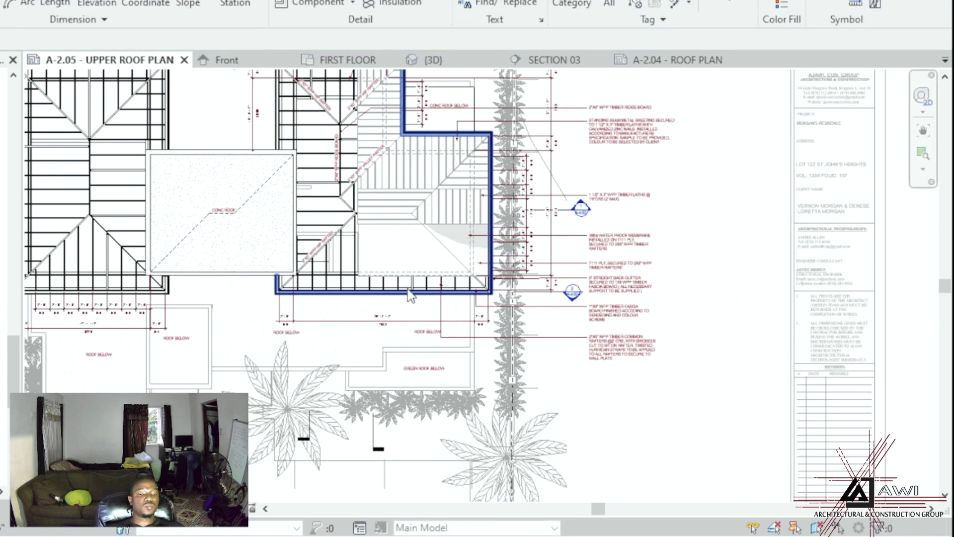
# Step: Copy the 2"X8" WPP VALLEY RAFTER note onto the lower-left hip rafter of the left roof block
pyautogui.scroll(1, 241, 263)
pyautogui.scroll(5, 398, 174)
pyautogui.scroll(-4, 509, 139)
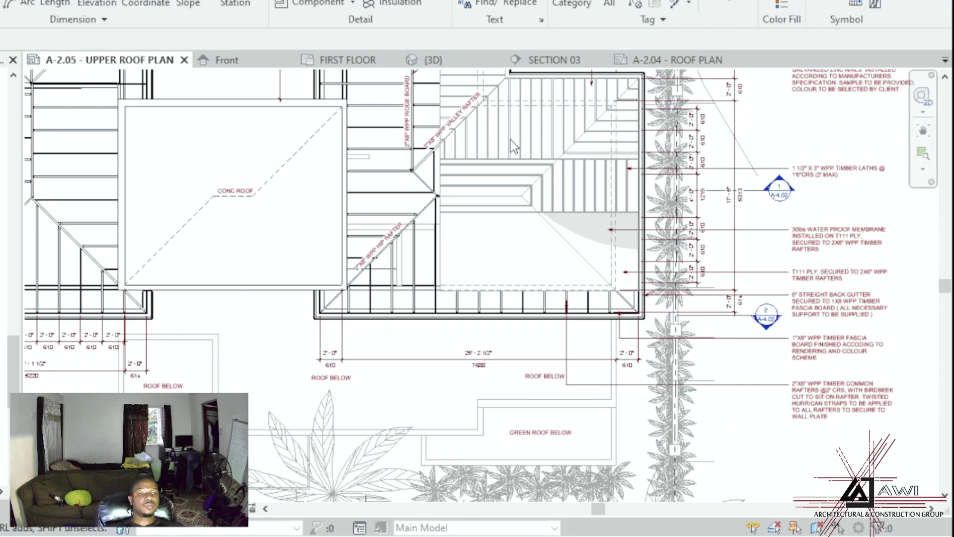
pyautogui.scroll(3, 413, 189)
pyautogui.scroll(-3, 447, 193)
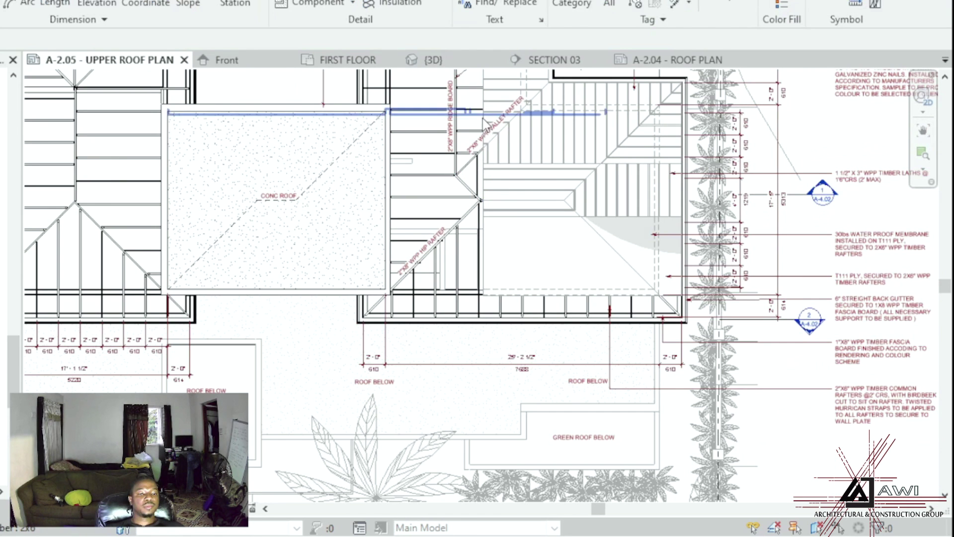
pyautogui.scroll(2, 466, 195)
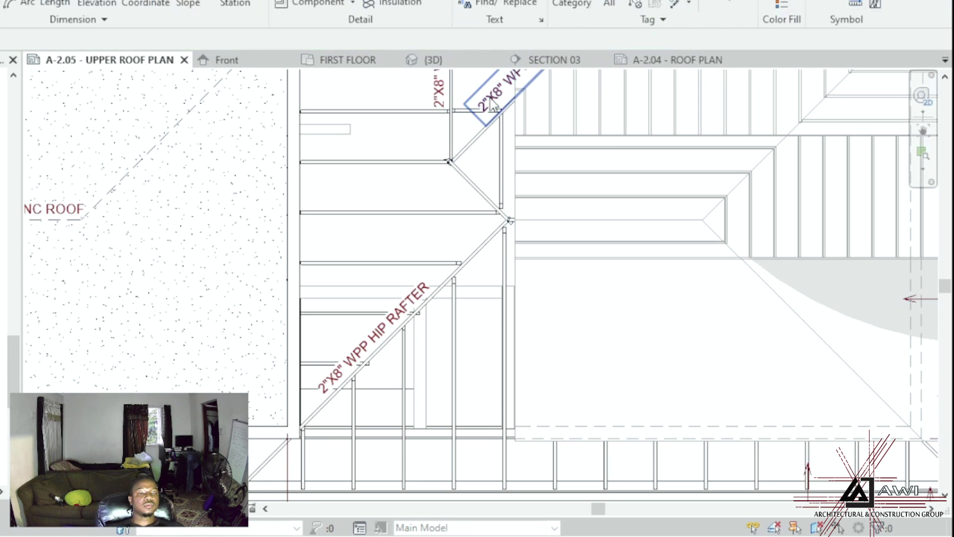
pyautogui.click(61, 5)
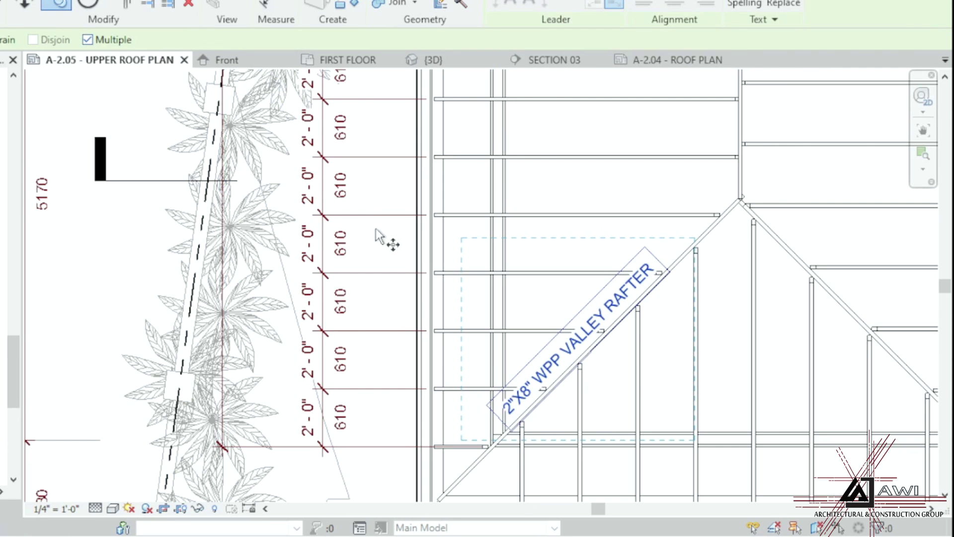
pyautogui.press('Escape')
# Step: Change the copied rafter note's wording to 2"X8" WPP HIP RAFTER
pyautogui.scroll(-3, 417, 268)
pyautogui.scroll(4, 478, 281)
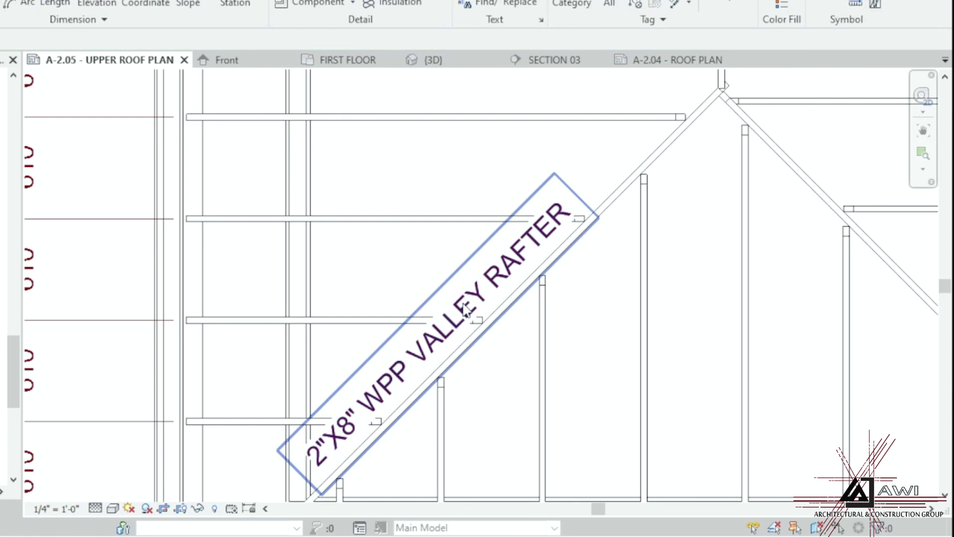
pyautogui.click(477, 288)
pyautogui.doubleClick(481, 294)
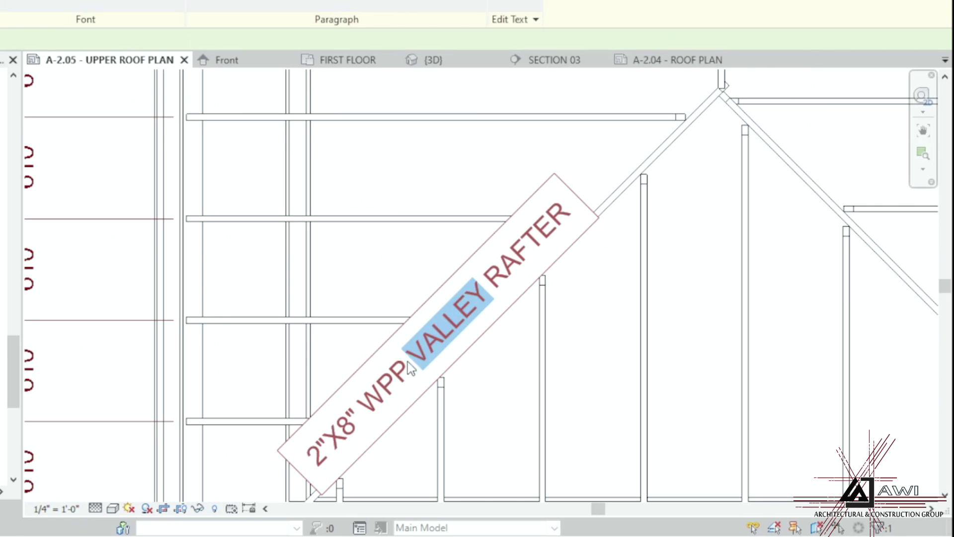
pyautogui.press('BackSpace')
pyautogui.write('HIP')
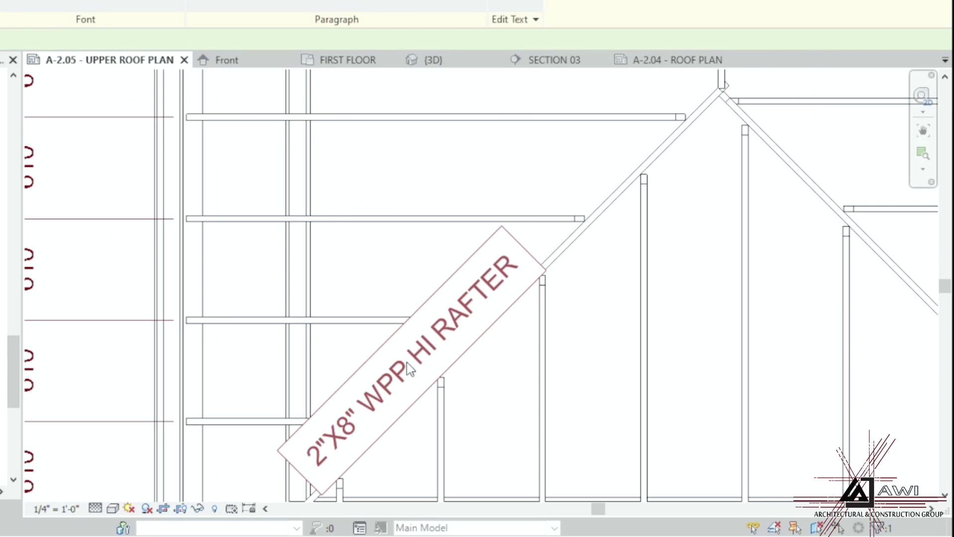
pyautogui.click(618, 379)
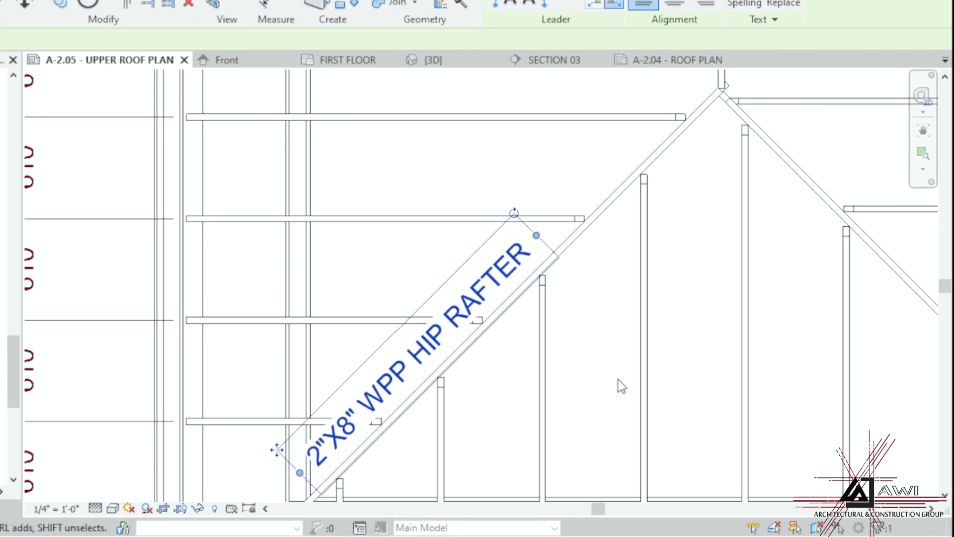
pyautogui.click(618, 379)
pyautogui.scroll(-3, 509, 194)
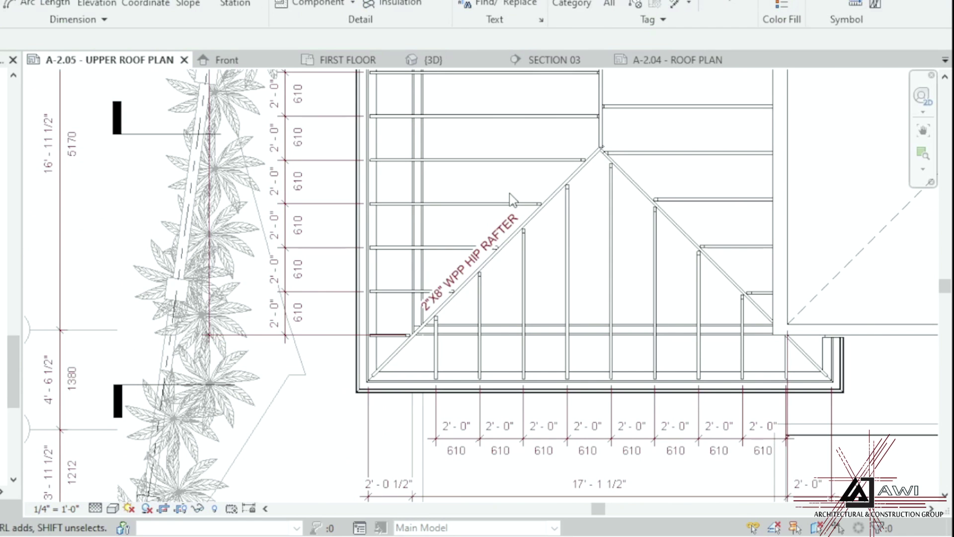
# Step: Add a note reading "BELTBEAM SEE ENGINEERS DRAWING" just below the lower eave of the right roof block
pyautogui.doubleClick(497, 238)
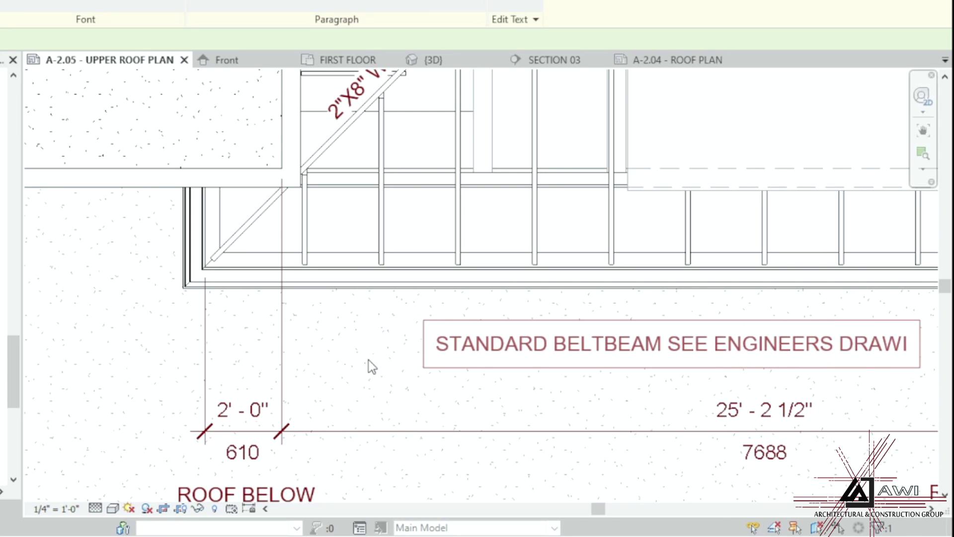
pyautogui.write('NG')
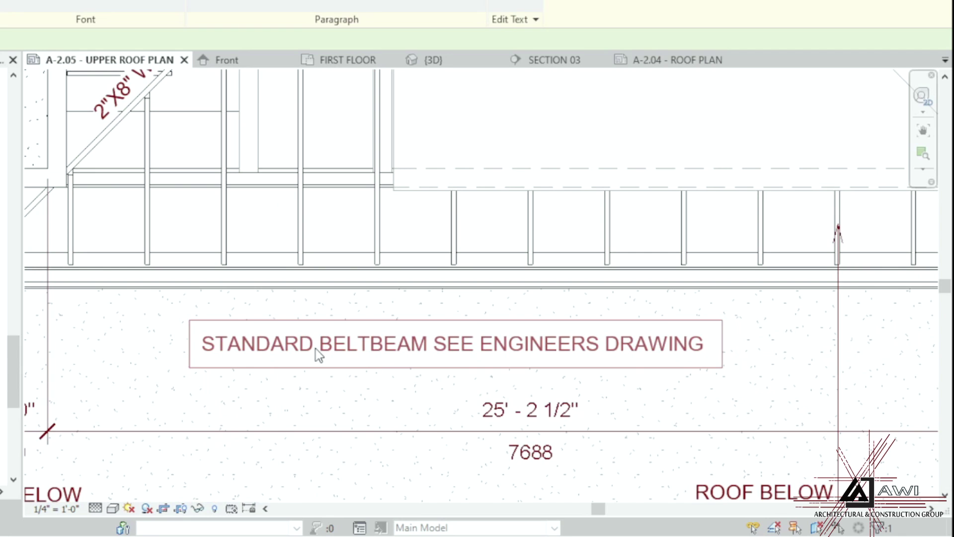
pyautogui.press('BackSpace')
pyautogui.press('BackSpace')
pyautogui.press('BackSpace')
pyautogui.press('BackSpace')
pyautogui.press('BackSpace')
pyautogui.press('BackSpace')
pyautogui.press('BackSpace')
pyautogui.press('BackSpace')
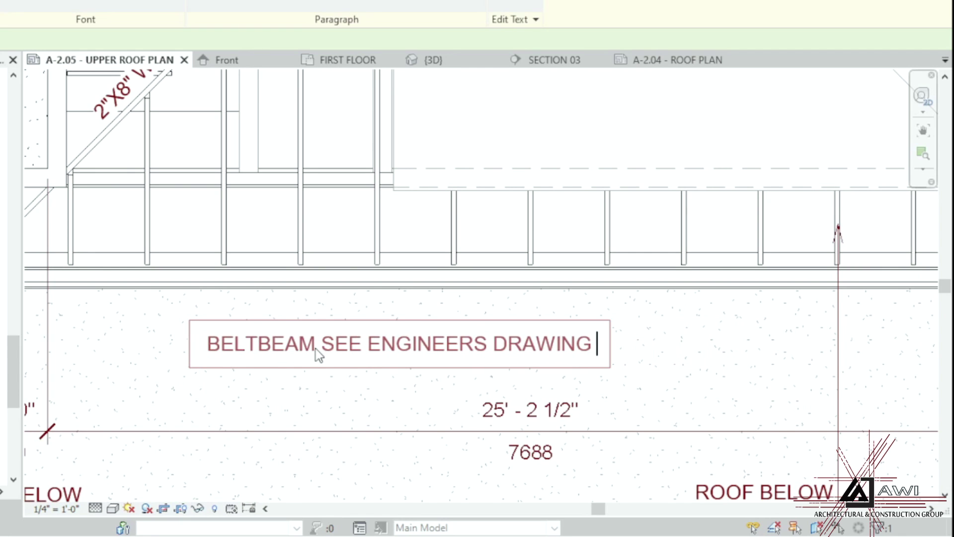
pyautogui.click(377, 483)
pyautogui.press('Escape')
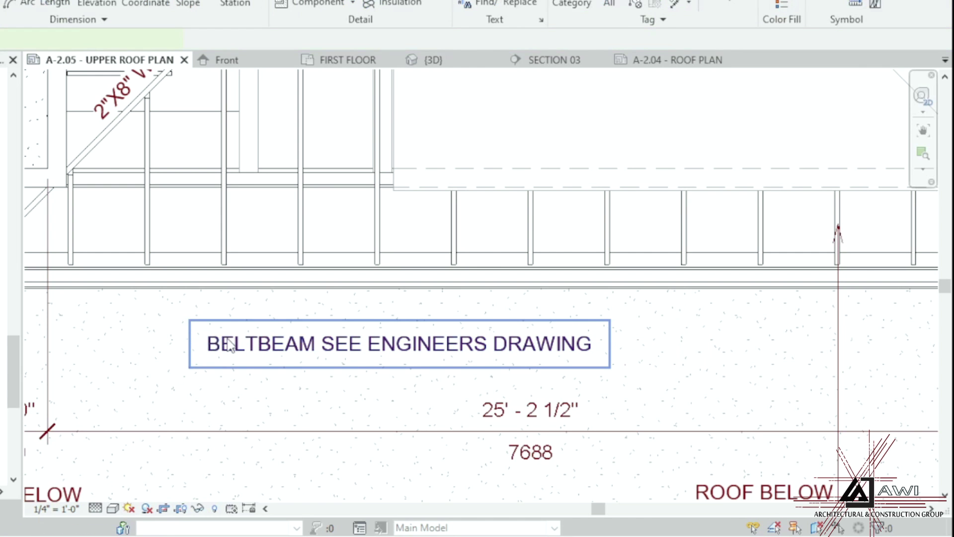
# Step: Move the BELTBEAM SEE ENGINEERS DRAWING note up onto the lower wall line of the right roof block
pyautogui.click(229, 344)
pyautogui.keyDown('ctrl'); pyautogui.moveTo(230, 344); pyautogui.dragTo(229, 133); pyautogui.keyUp('ctrl')
pyautogui.press('Escape')
pyautogui.scroll(-3, 383, 315)
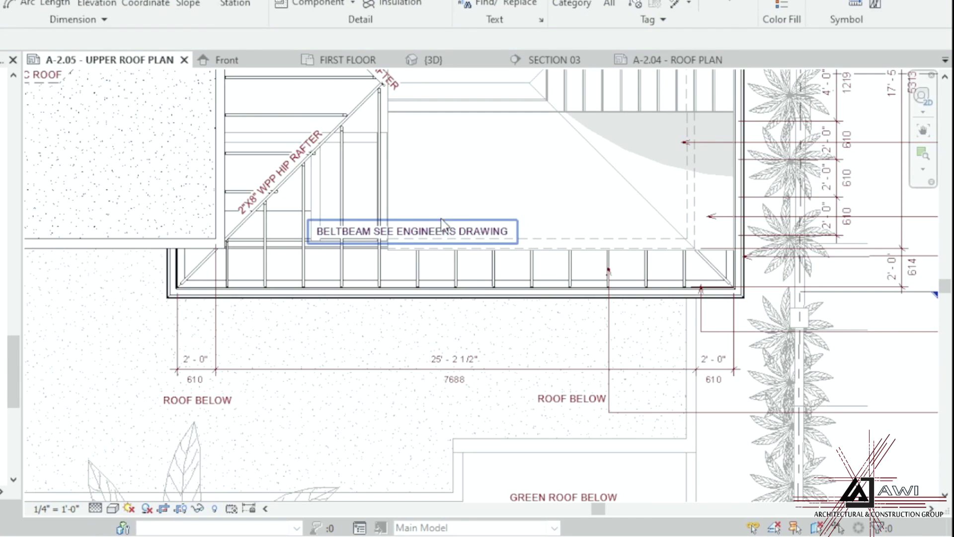
pyautogui.click(376, 222)
pyautogui.scroll(3, 347, 218)
pyautogui.moveTo(269, 231); pyautogui.dragTo(349, 231)
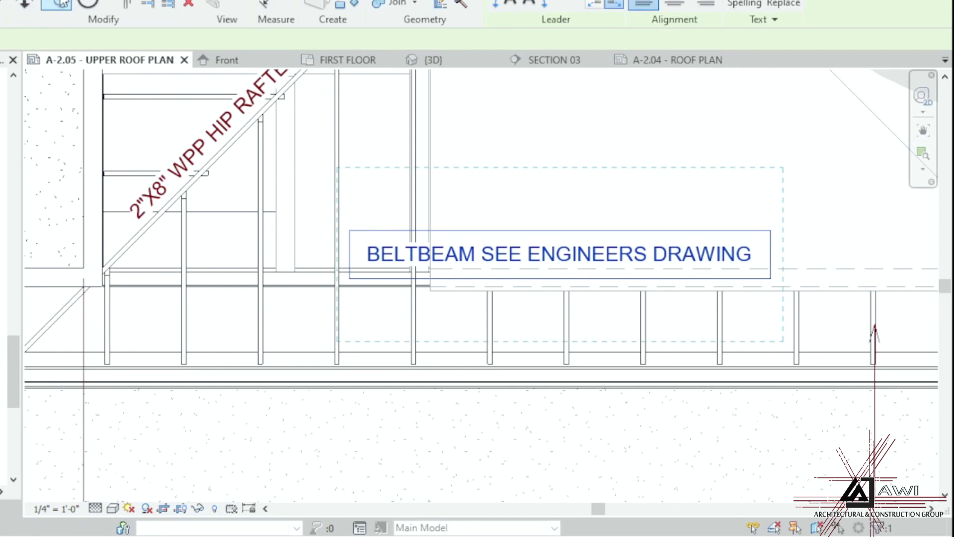
# Step: Copy the beltbeam note to just below the stepped upper eave of the right roof block's right-hand wing
pyautogui.click(59, 3)
pyautogui.click(370, 269)
pyautogui.scroll(-3, 365, 318)
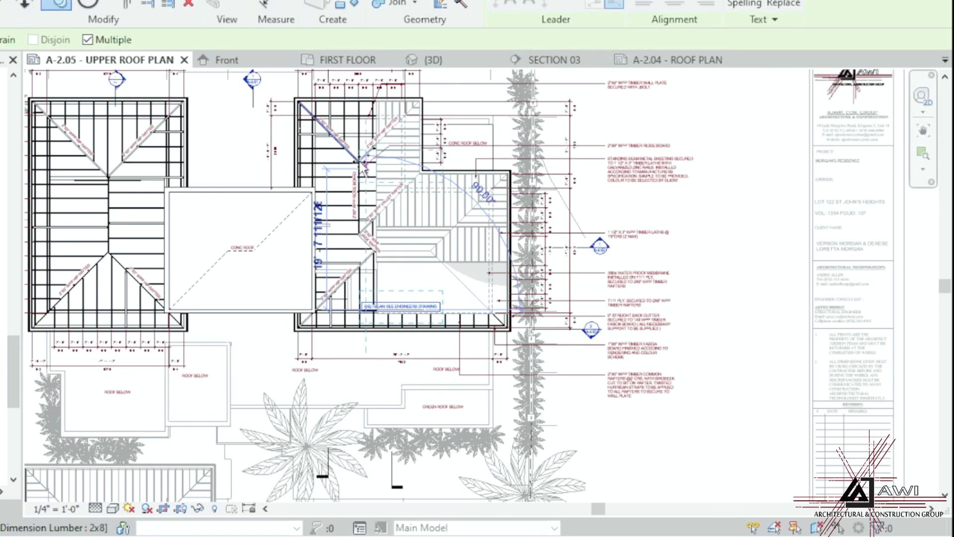
pyautogui.scroll(5, 364, 171)
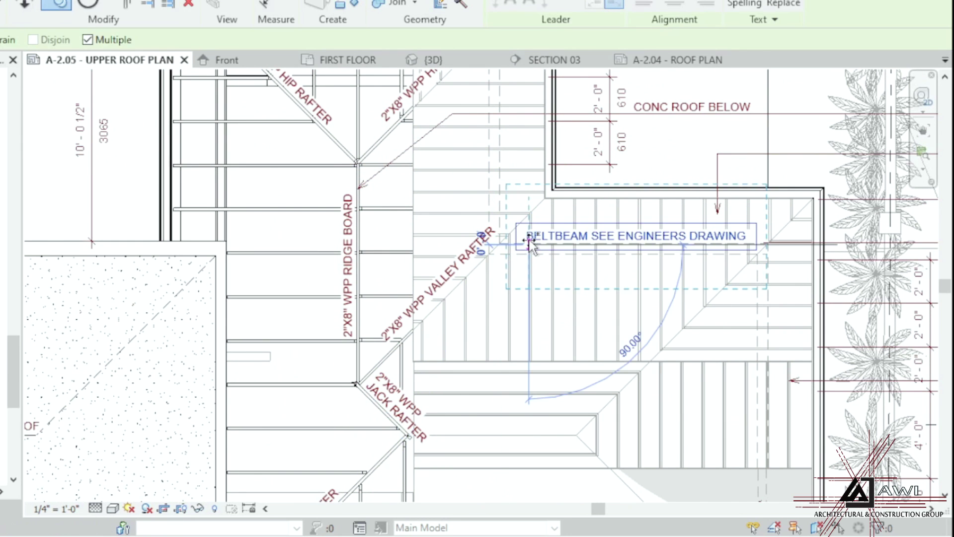
pyautogui.press('Escape')
pyautogui.scroll(4, 577, 195)
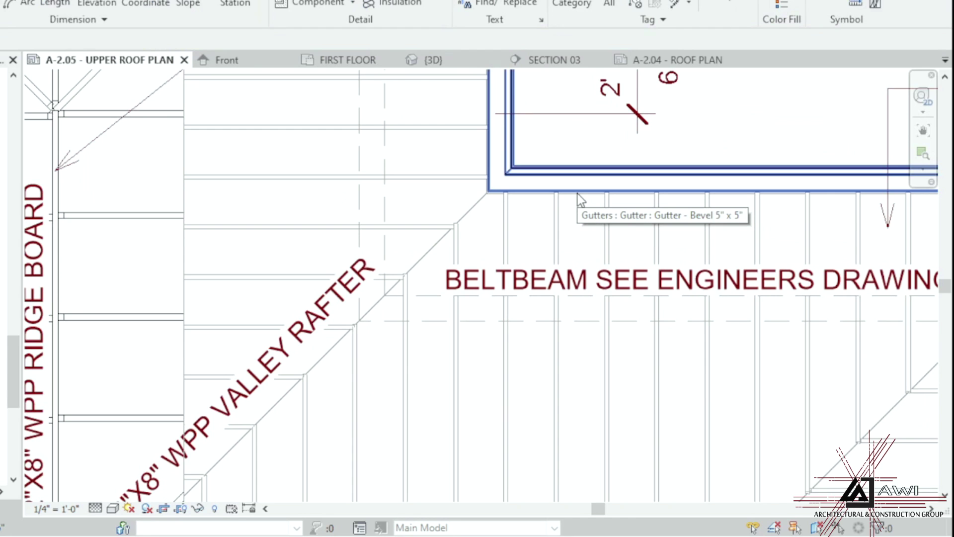
# Step: Copy the beltbeam note onto the top wall of the right roof block, centred above the two hip rafter labels
pyautogui.click(554, 283)
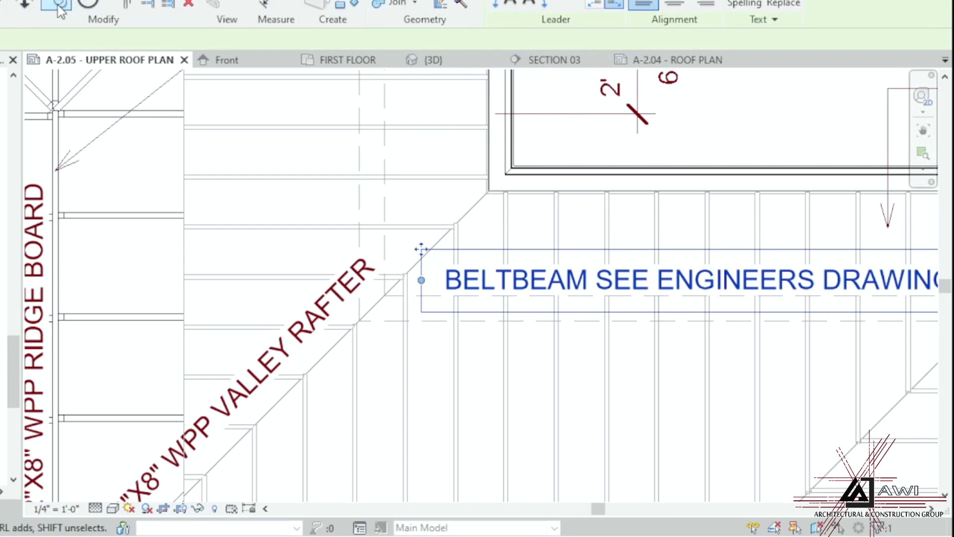
pyautogui.click(428, 297)
pyautogui.scroll(-5, 428, 297)
pyautogui.scroll(6, 324, 230)
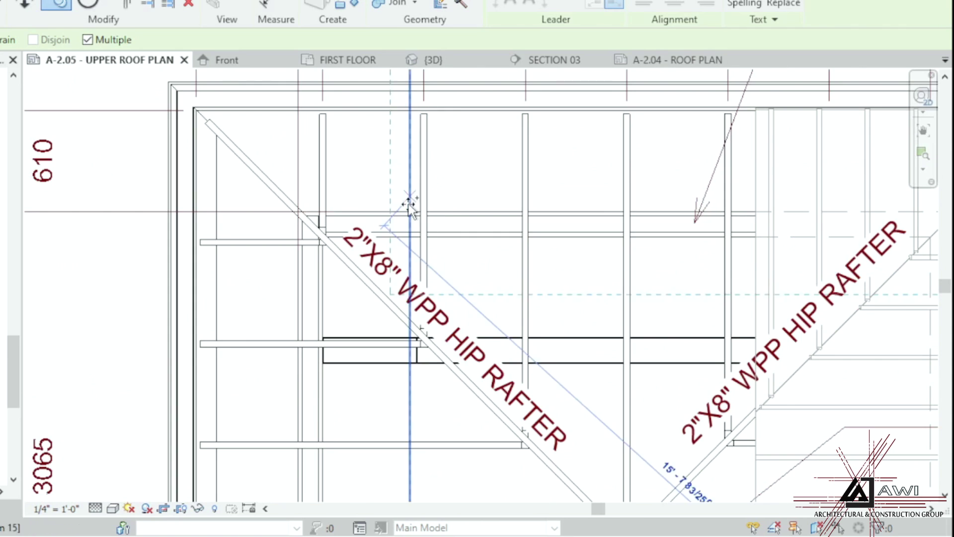
pyautogui.click(398, 208)
pyautogui.scroll(-4, 387, 204)
pyautogui.scroll(5, 162, 185)
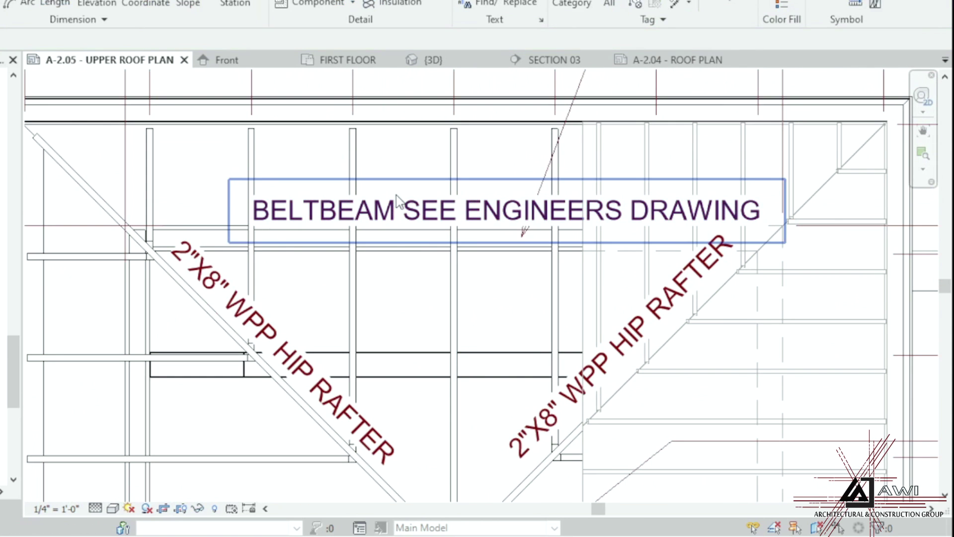
pyautogui.moveTo(159, 179); pyautogui.dragTo(151, 179)
pyautogui.scroll(-4, 245, 234)
pyautogui.press('Escape')
pyautogui.scroll(-2, 318, 215)
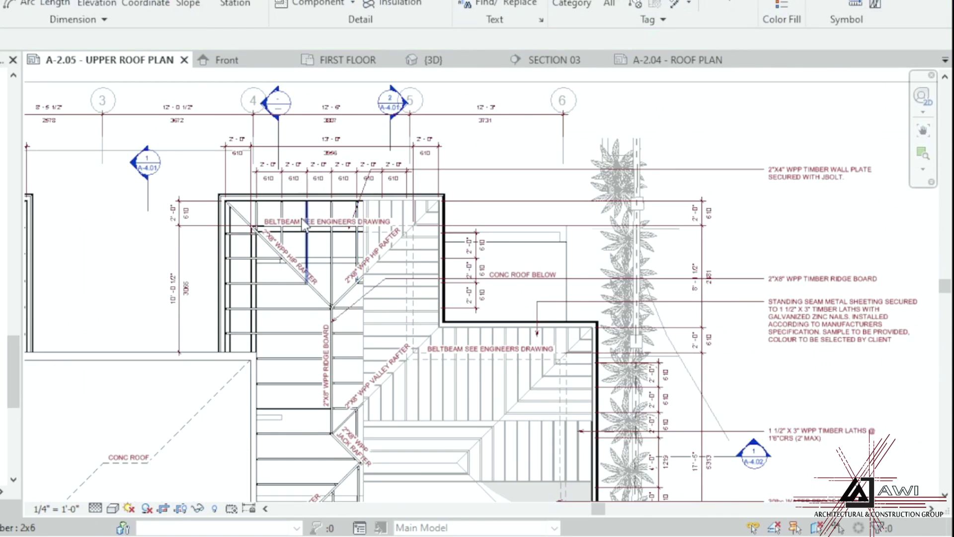
# Step: Copy the top beltbeam note of the right roof block and rotate it vertically along the block's left wall
pyautogui.scroll(3, 254, 221)
pyautogui.click(302, 208)
pyautogui.press('c')
pyautogui.press('o')
pyautogui.click(348, 219)
pyautogui.scroll(-3, 279, 211)
pyautogui.click(250, 319)
pyautogui.press('Escape')
pyautogui.click(326, 324)
pyautogui.moveTo(386, 311); pyautogui.dragTo(295, 226)
pyautogui.scroll(2, 278, 403)
pyautogui.moveTo(295, 415); pyautogui.dragTo(217, 378)
pyautogui.scroll(-3, 222, 385)
# Step: Reword the right roof block's top wall note to BEAM SEE ENGINEERS DRAWING and recentre it
pyautogui.scroll(5, 332, 236)
pyautogui.doubleClick(295, 256)
pyautogui.press('BackSpace')
pyautogui.press('BackSpace')
pyautogui.press('BackSpace')
pyautogui.press('BackSpace')
pyautogui.press('BackSpace')
pyautogui.press('BackSpace')
pyautogui.write('AM')
pyautogui.click(107, 250)
pyautogui.moveTo(111, 256); pyautogui.dragTo(157, 257)
pyautogui.scroll(-6, 202, 272)
pyautogui.press('Escape')
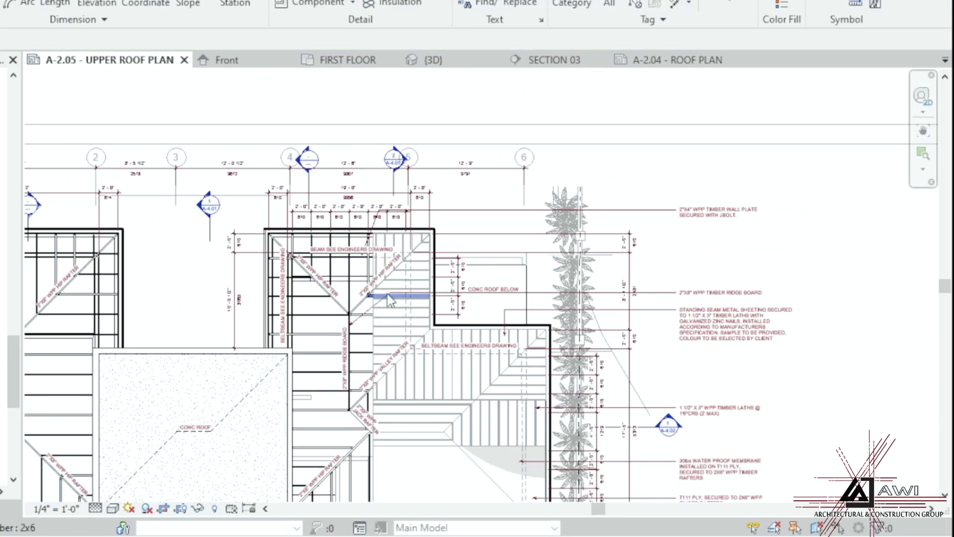
# Step: Move the 2"X4" WPP timber wall plate note to the bottom of the notes column and point its leader at the lower wall
pyautogui.moveTo(444, 240); pyautogui.dragTo(419, 150, button='middle')
pyautogui.moveTo(588, 127); pyautogui.dragTo(588, 455)
pyautogui.moveTo(353, 156); pyautogui.dragTo(347, 350)
pyautogui.scroll(6, 350, 357)
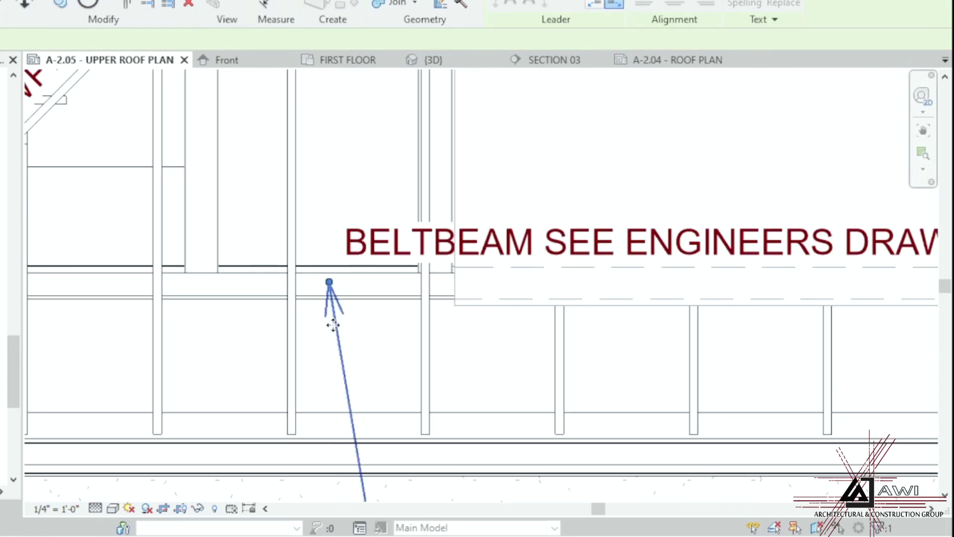
pyautogui.scroll(-6, 334, 313)
pyautogui.scroll(3, 503, 403)
pyautogui.scroll(-2, 503, 403)
pyautogui.scroll(3, 621, 375)
pyautogui.moveTo(617, 386); pyautogui.dragTo(611, 369)
pyautogui.click(541, 380)
# Step: Copy the BEAM SEE ENGINEERS DRAWING note onto the top wall of the left roof block
pyautogui.scroll(-6, 539, 379)
pyautogui.scroll(4, 411, 383)
pyautogui.scroll(-4, 536, 356)
pyautogui.scroll(1, 173, 160)
pyautogui.moveTo(174, 160); pyautogui.dragTo(175, 229, button='middle')
pyautogui.scroll(5, 425, 203)
pyautogui.moveTo(654, 219); pyautogui.dragTo(657, 229)
pyautogui.scroll(5, 599, 213)
pyautogui.click(694, 171)
pyautogui.press('c')
pyautogui.press('o')
pyautogui.click(534, 230)
pyautogui.scroll(-6, 646, 230)
pyautogui.click(378, 227)
pyautogui.press('Escape')
# Step: Copy the vertical beltbeam note onto the left wall of the left roof block
pyautogui.click(645, 338)
pyautogui.press('c')
pyautogui.press('o')
pyautogui.click(657, 415)
pyautogui.scroll(-2, 656, 415)
pyautogui.moveTo(290, 375); pyautogui.dragTo(283, 459, button='middle')
pyautogui.click(359, 306)
pyautogui.press('Escape')
pyautogui.press('Escape')
pyautogui.scroll(-3, 302, 229)
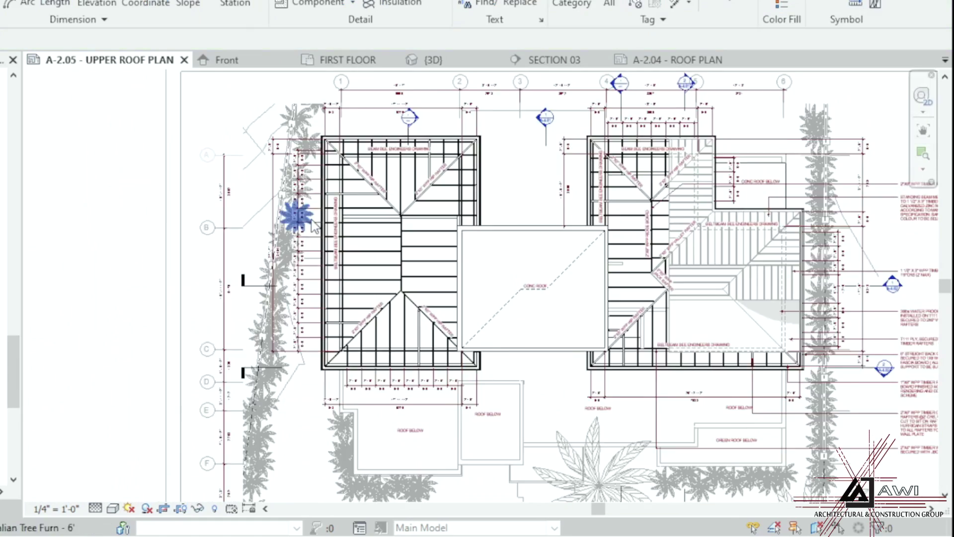
# Step: Copy the horizontal beltbeam note onto the lower wall of the left roof block, between its hip rafters, and adjust its position
pyautogui.scroll(7, 775, 212)
pyautogui.click(695, 324)
pyautogui.scroll(-5, 417, 345)
pyautogui.scroll(6, 375, 311)
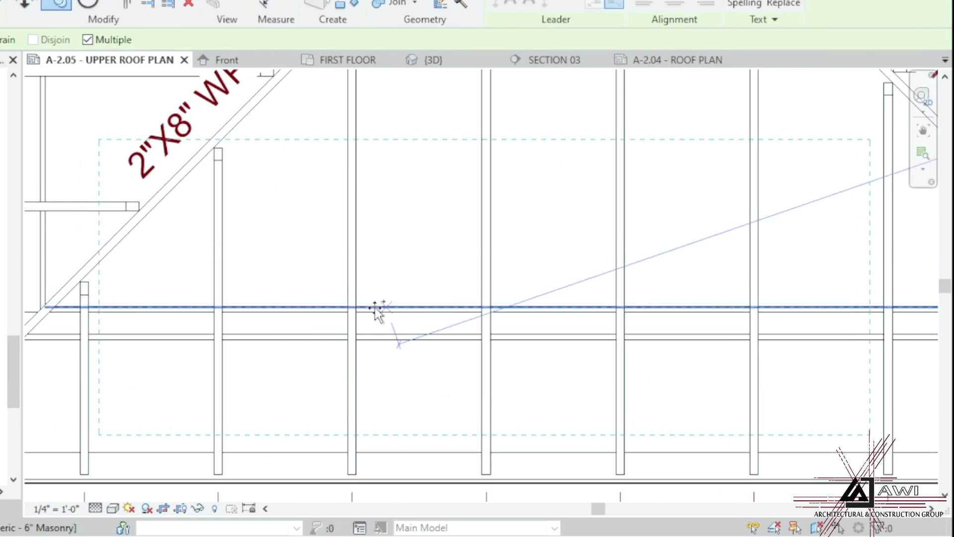
pyautogui.scroll(-5, 418, 298)
pyautogui.scroll(6, 449, 392)
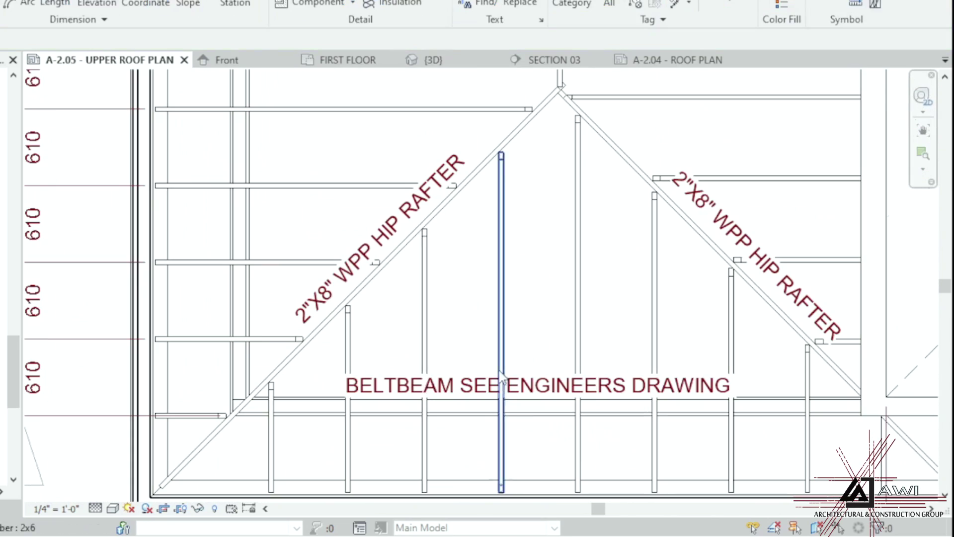
pyautogui.press('Down')
pyautogui.press('Down')
pyautogui.scroll(-6, 369, 373)
pyautogui.scroll(5, 853, 386)
pyautogui.click(537, 378)
pyautogui.click(378, 344)
pyautogui.moveTo(314, 326); pyautogui.dragTo(340, 368)
pyautogui.press('Escape')
pyautogui.scroll(-4, 486, 427)
pyautogui.scroll(2, 542, 269)
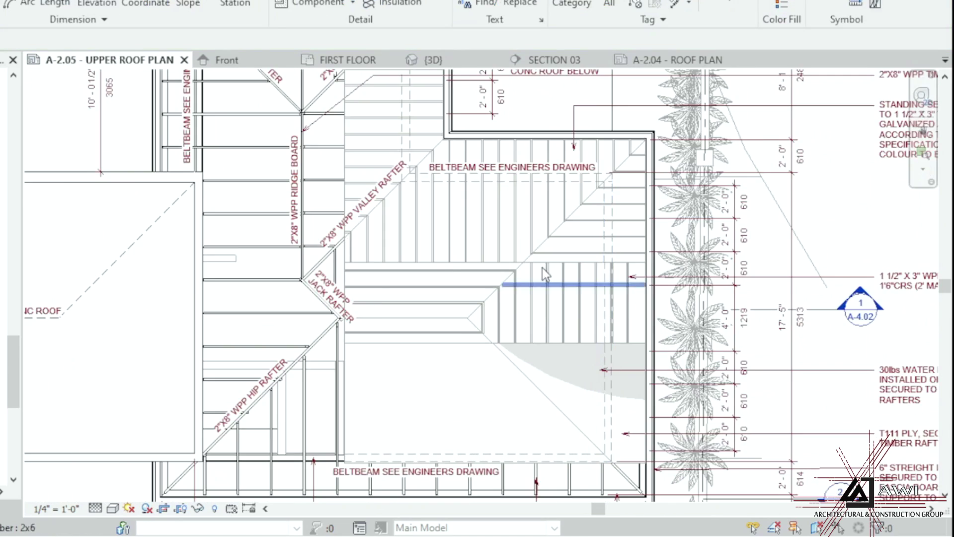
# Step: Copy the vertical beltbeam note from the right roof block's left wall onto its right wall
pyautogui.click(188, 131)
pyautogui.click(56, 4)
pyautogui.click(193, 141)
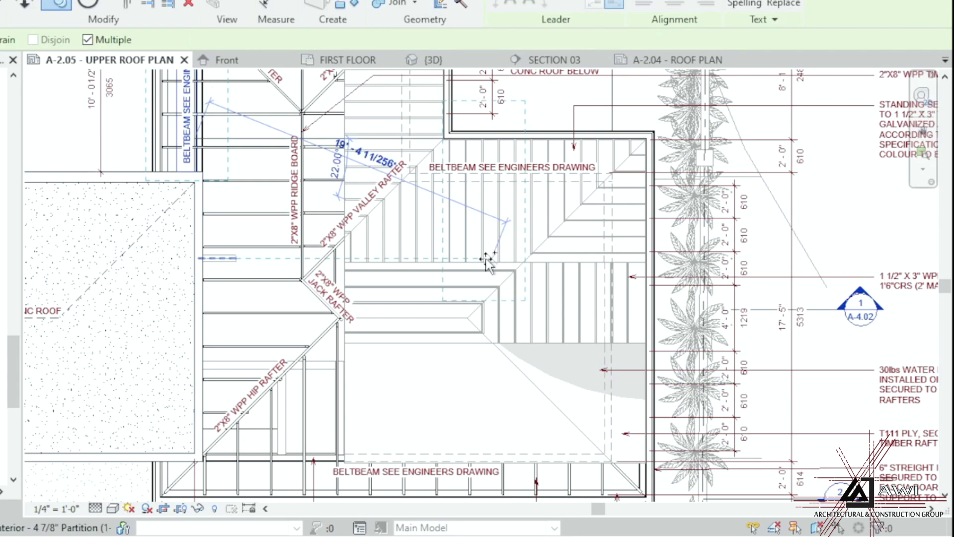
pyautogui.scroll(2, 621, 375)
pyautogui.click(622, 374)
pyautogui.press('Escape')
pyautogui.press('Escape')
pyautogui.scroll(-5, 621, 373)
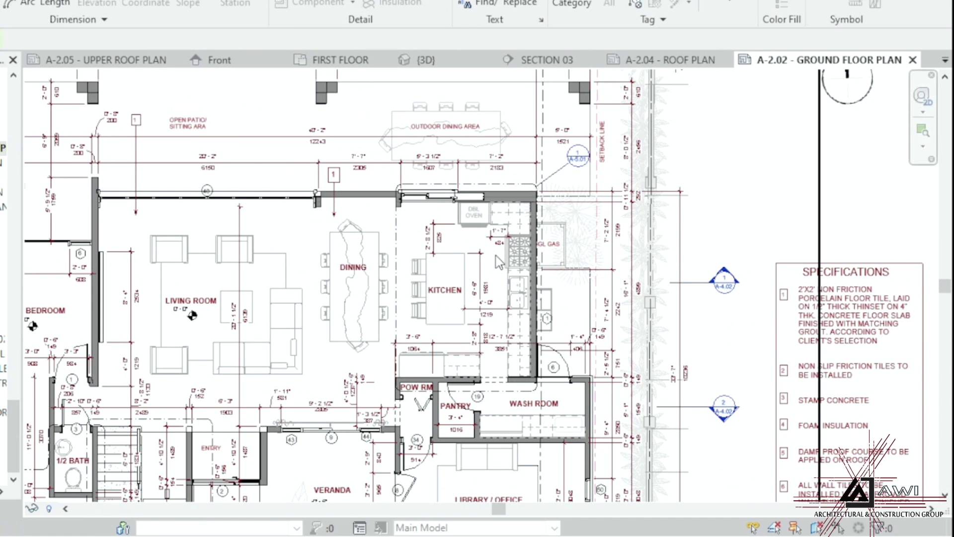
# Step: Examine the ground floor plan on sheet A-2.02 and how its viewport fits within the title block
pyautogui.click(487, 256)
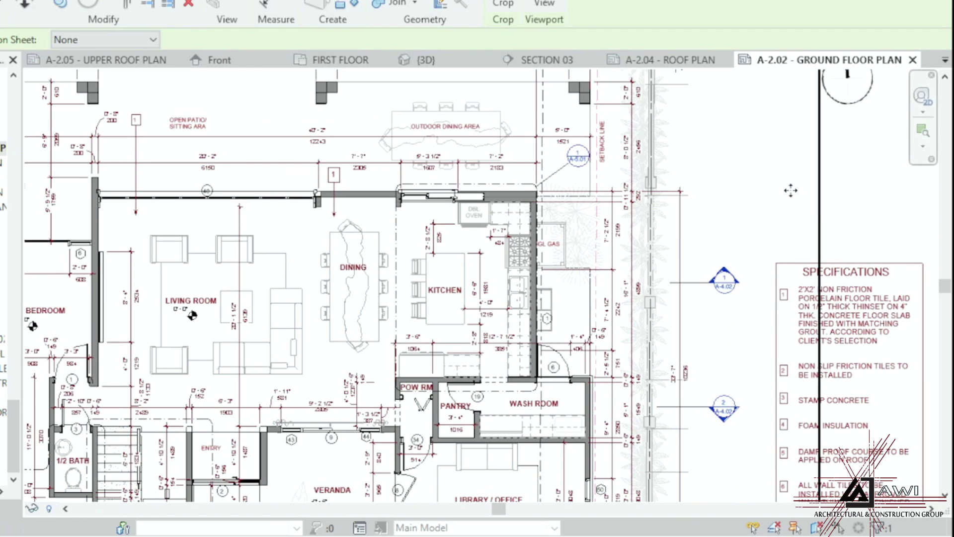
pyautogui.moveTo(699, 321); pyautogui.dragTo(843, 164, button='middle')
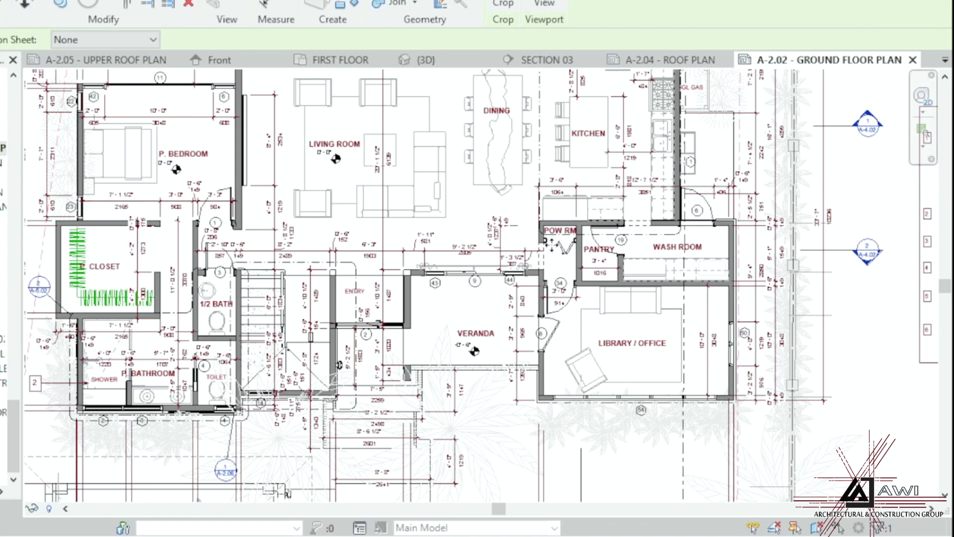
pyautogui.scroll(-3, 547, 247)
pyautogui.scroll(5, 292, 274)
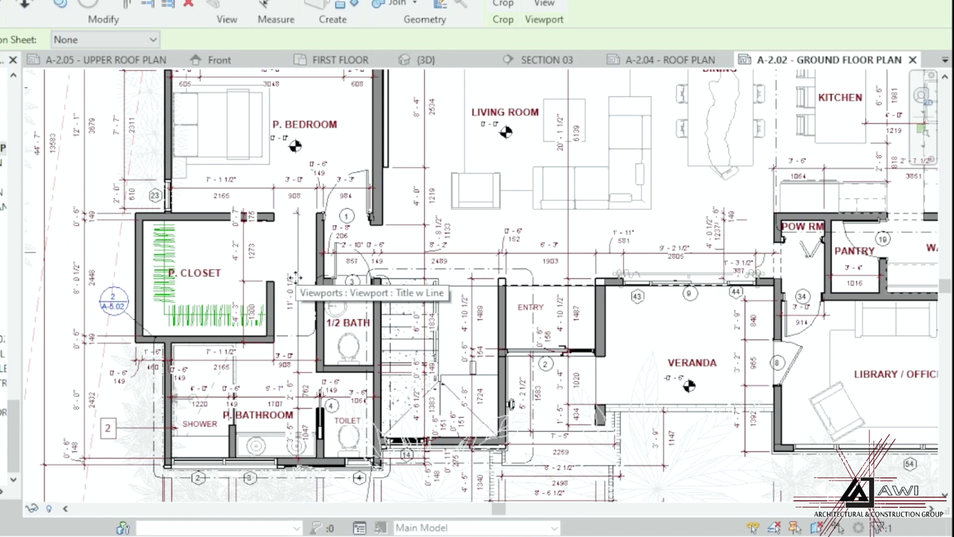
pyautogui.scroll(-5, 296, 276)
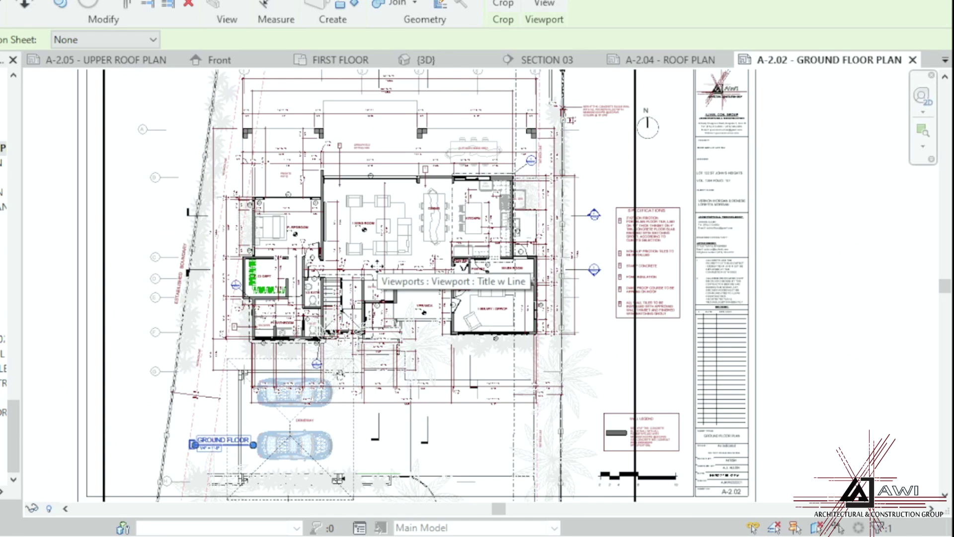
pyautogui.scroll(-2, 407, 261)
pyautogui.scroll(5, 347, 428)
pyautogui.scroll(-3, 347, 429)
pyautogui.scroll(-6, 347, 429)
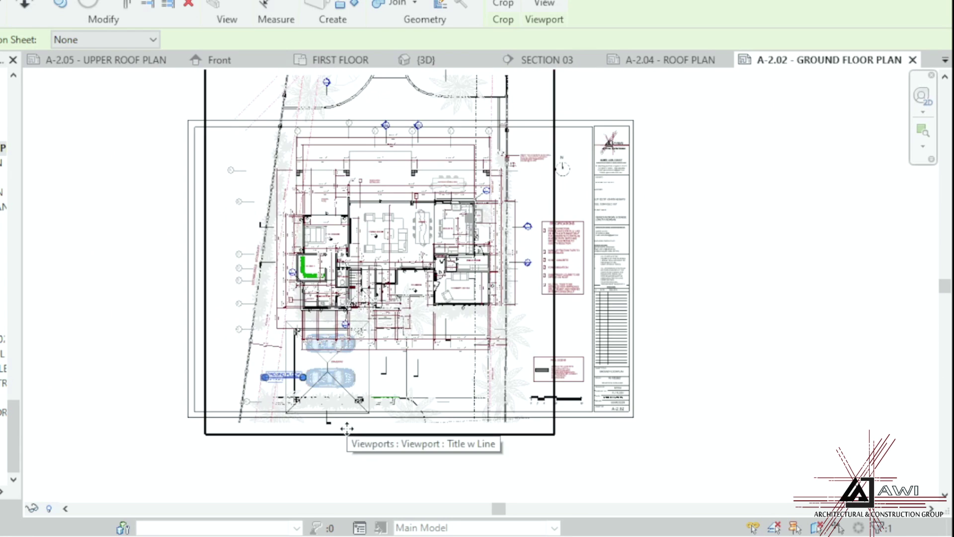
pyautogui.scroll(3, 403, 319)
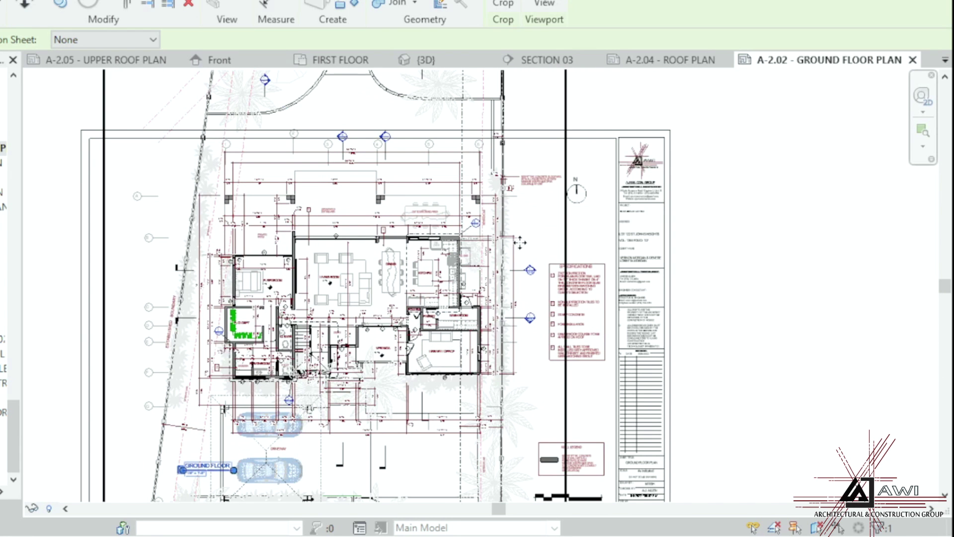
# Step: Activate the ground floor viewport, set its view scale to 3/16" = 1'-0", and deactivate it
pyautogui.doubleClick(534, 226)
pyautogui.scroll(-3, 534, 226)
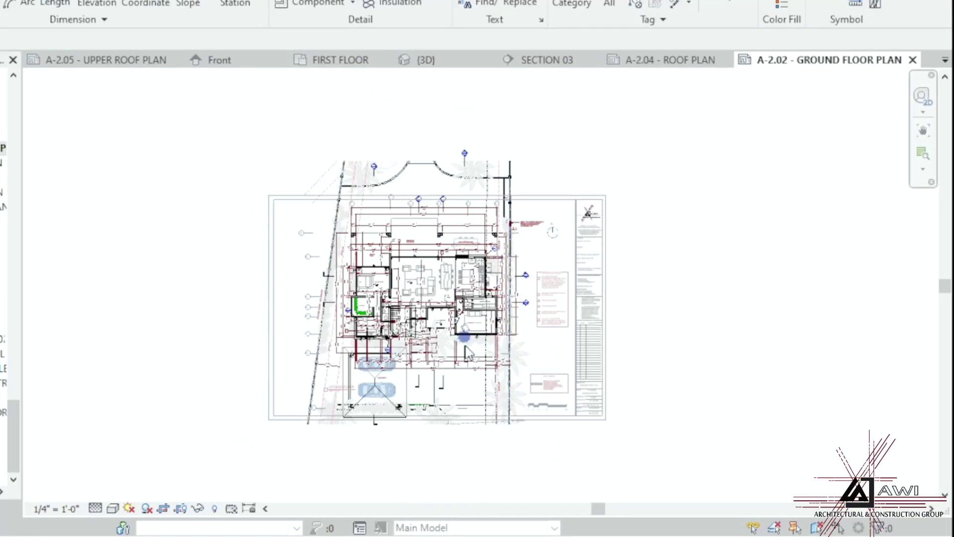
pyautogui.scroll(3, 416, 369)
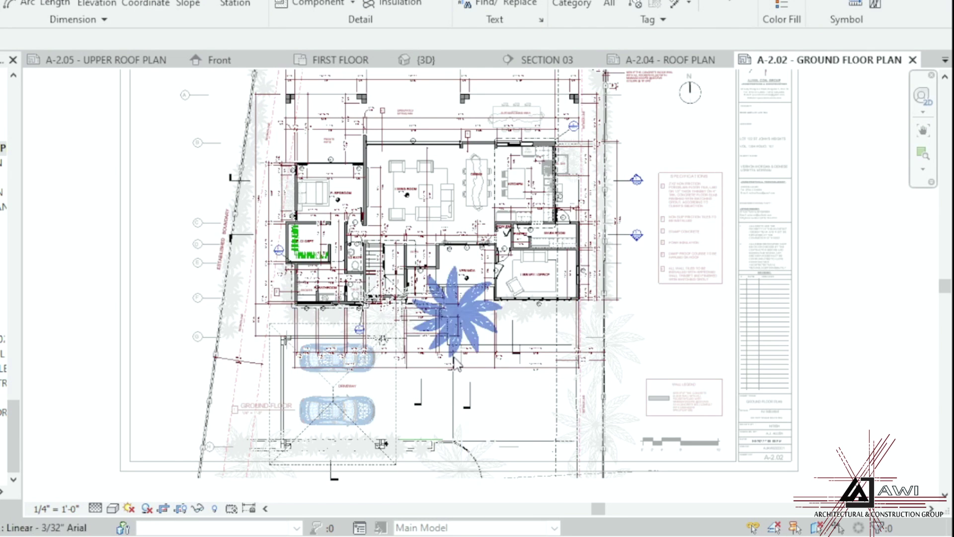
pyautogui.scroll(-3, 454, 362)
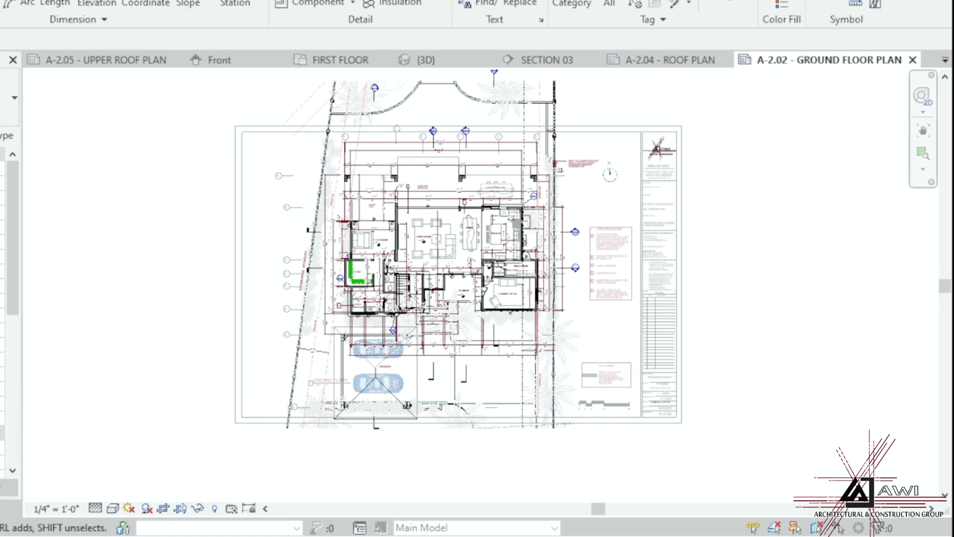
pyautogui.moveTo(18, 279); pyautogui.dragTo(6, 355)
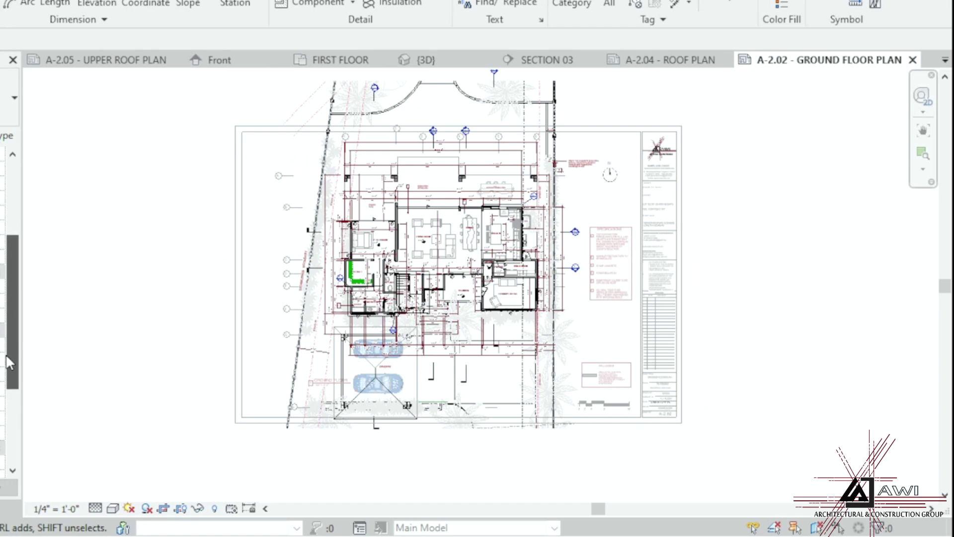
pyautogui.click(67, 510)
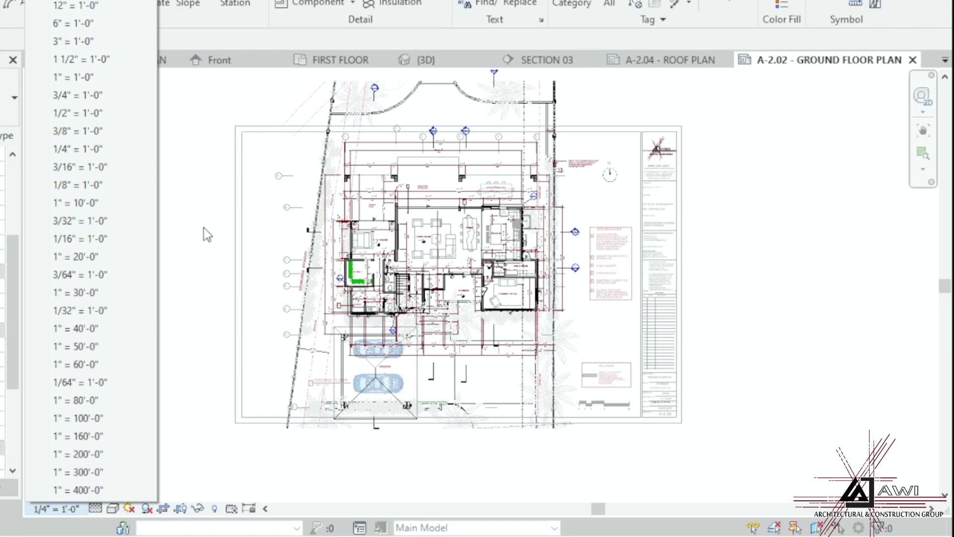
pyautogui.click(102, 167)
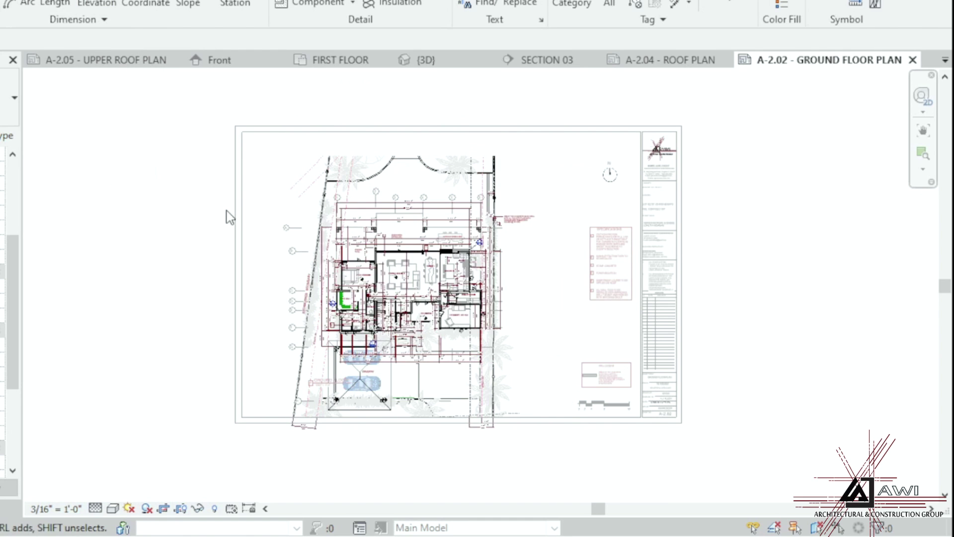
pyautogui.scroll(2, 254, 324)
pyautogui.doubleClick(119, 390)
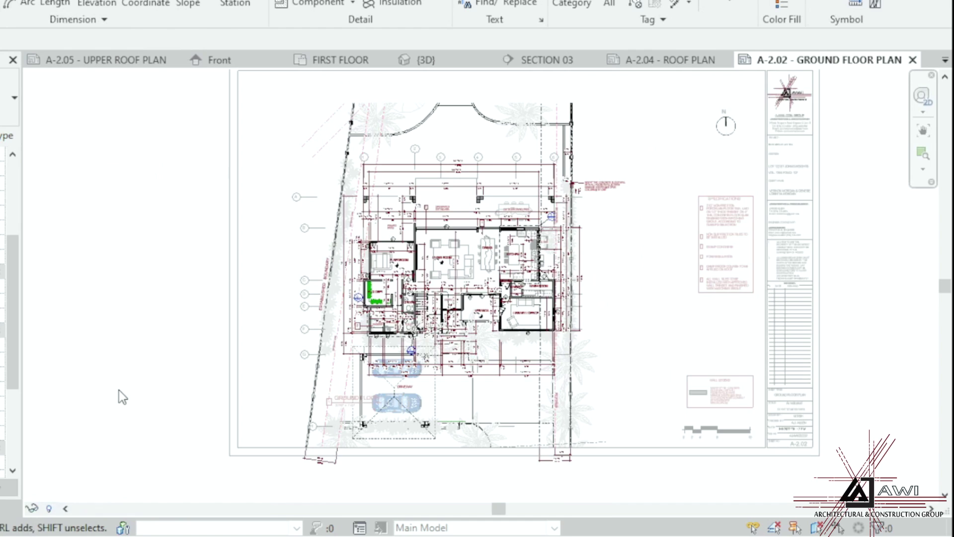
# Step: Check the ground floor plan's legibility on the sheet, then activate its viewport and set the view scale to 1/4" = 1'-0"
pyautogui.scroll(5, 484, 322)
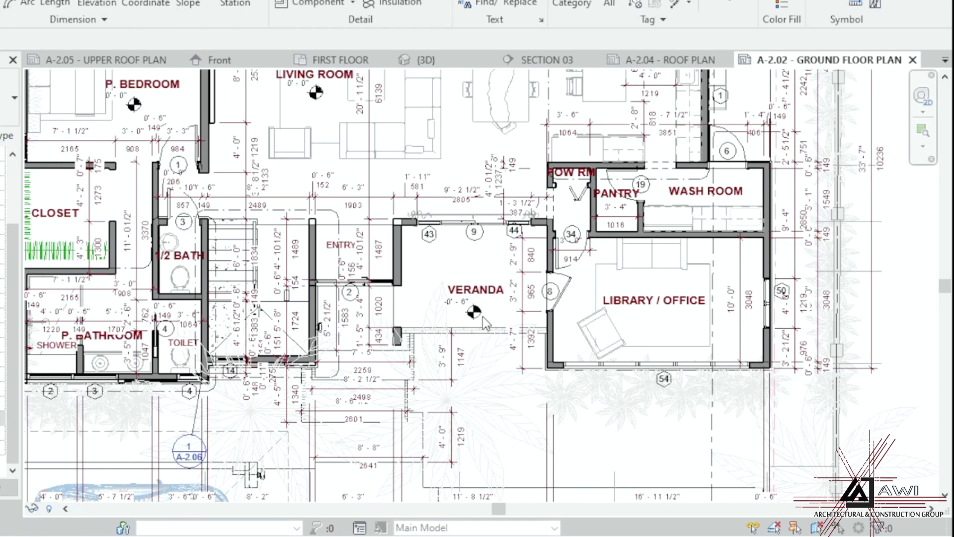
pyautogui.scroll(5, 299, 336)
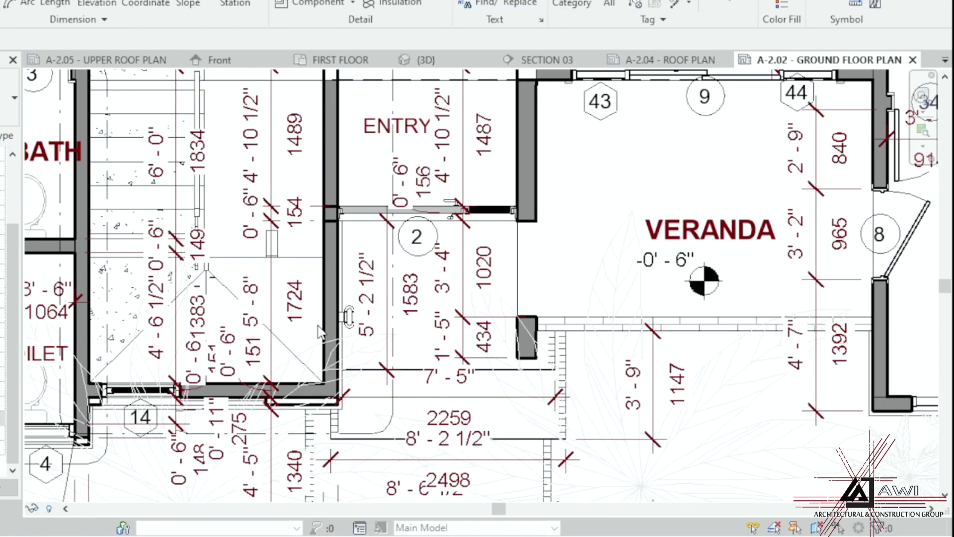
pyautogui.scroll(-8, 332, 326)
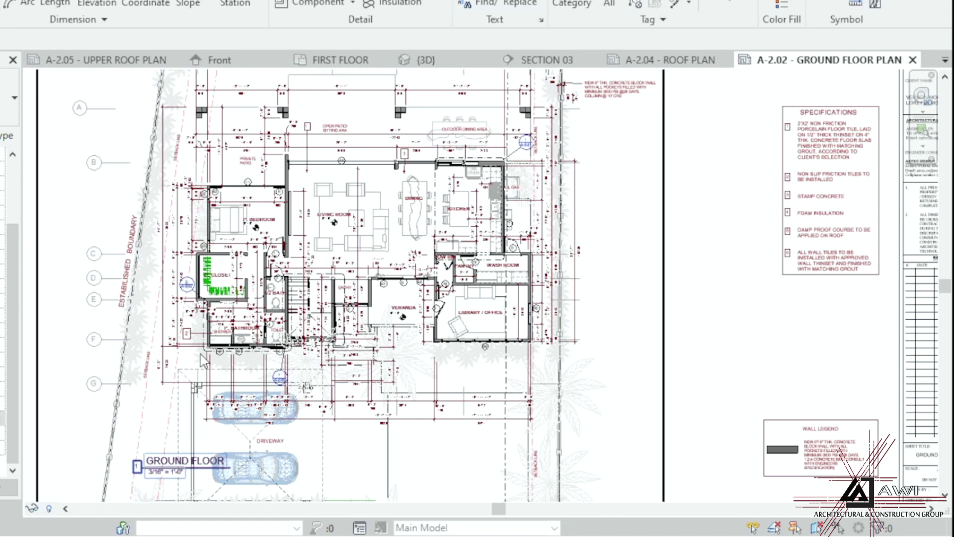
pyautogui.scroll(-5, 302, 413)
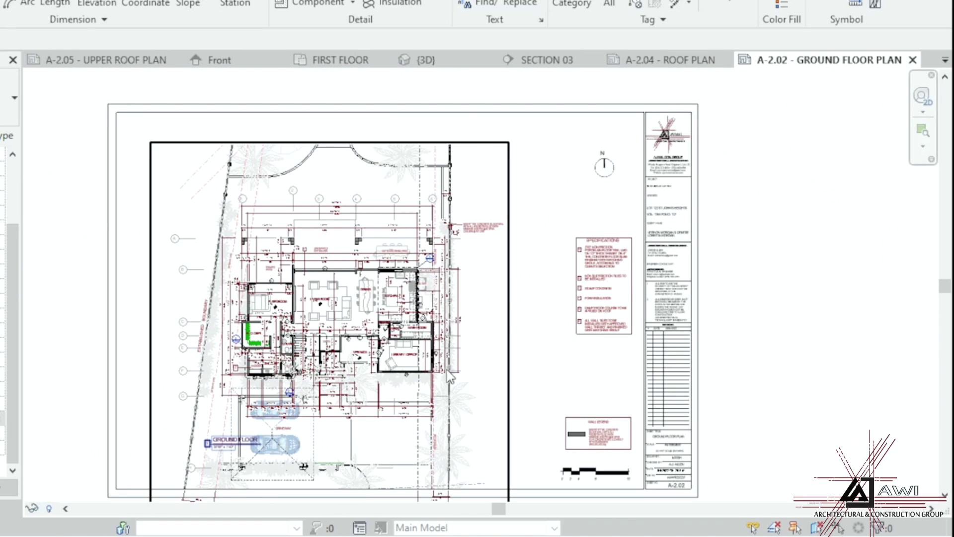
pyautogui.click(472, 349)
pyautogui.scroll(-2, 475, 348)
pyautogui.doubleClick(475, 348)
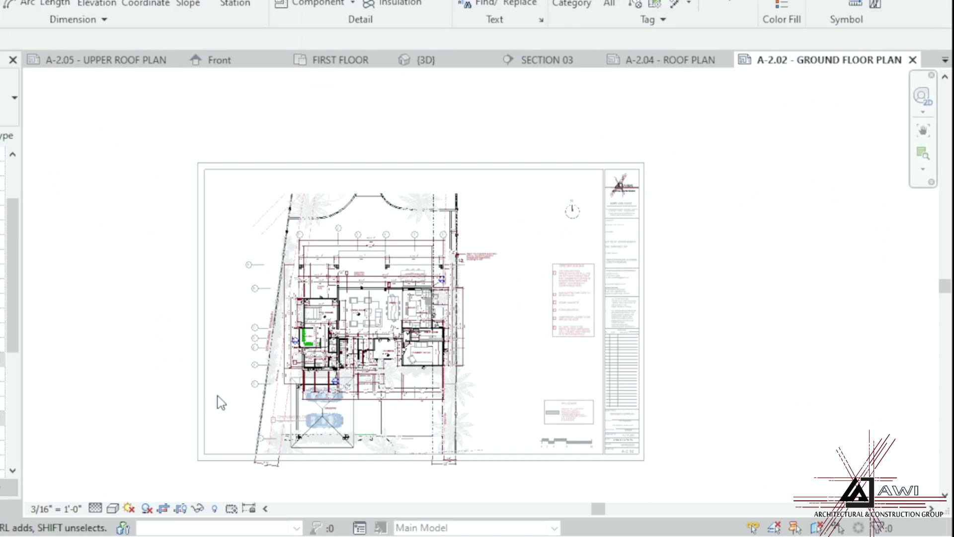
pyautogui.click(47, 509)
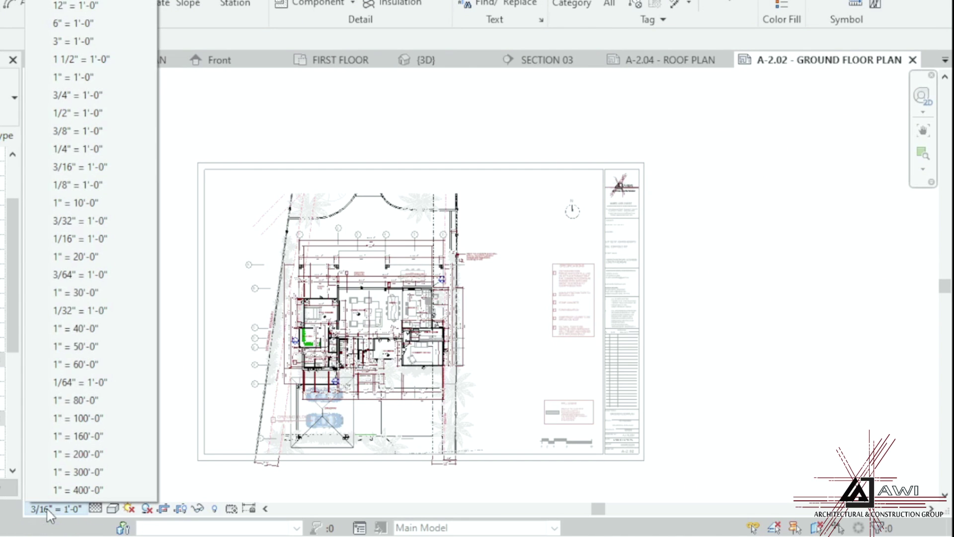
pyautogui.click(105, 154)
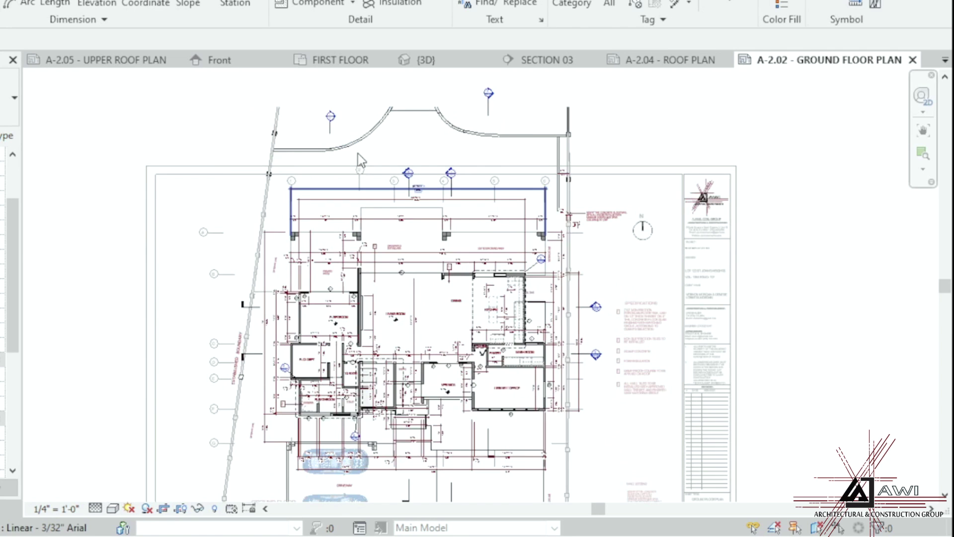
# Step: Examine how the ground floor plan fits within the title block at 1/4" = 1'-0" and how readable its annotations are
pyautogui.scroll(1, 358, 158)
pyautogui.scroll(-1, 361, 160)
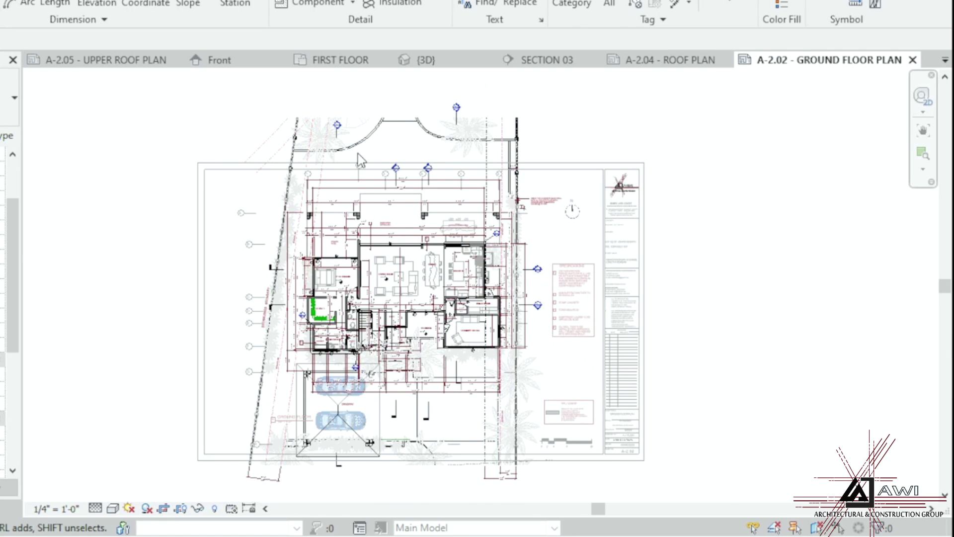
pyautogui.scroll(6, 365, 355)
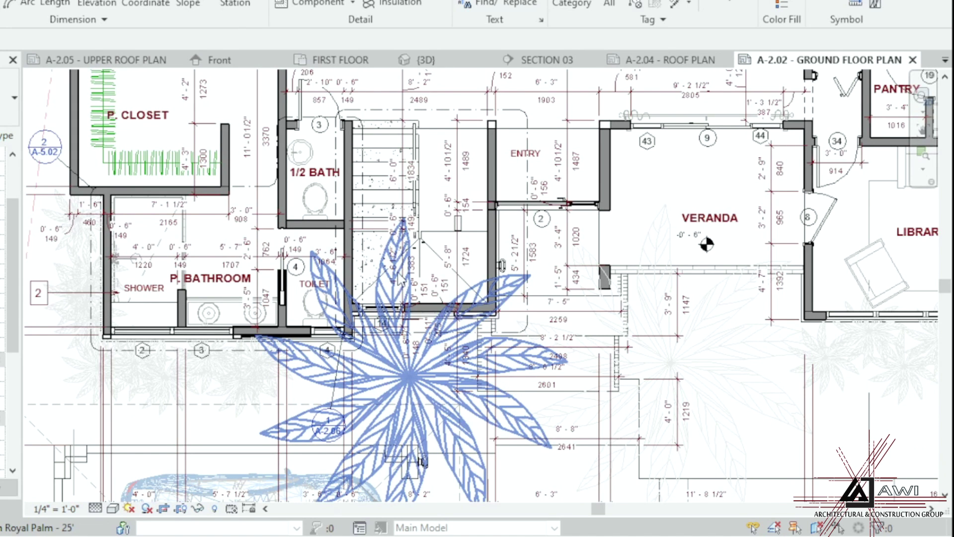
pyautogui.scroll(-6, 389, 258)
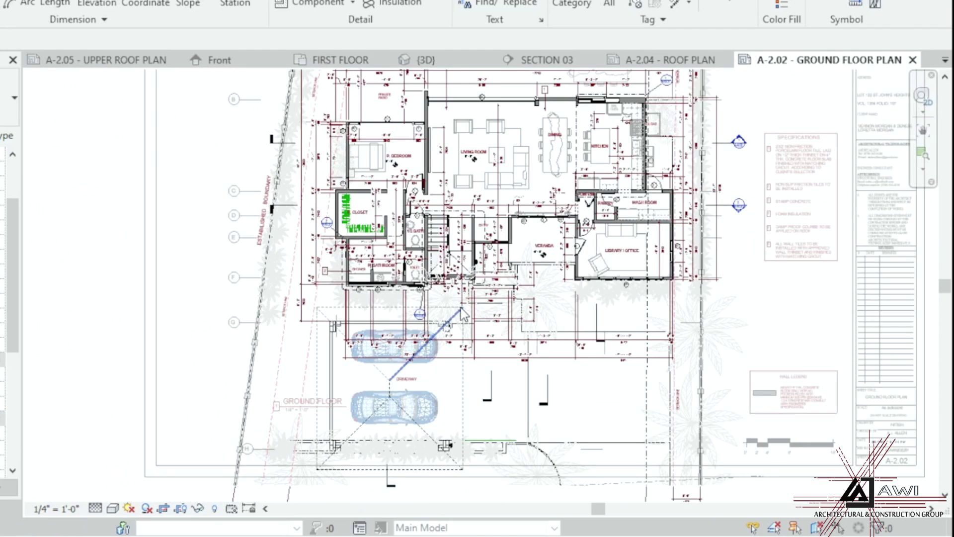
pyautogui.scroll(-1, 475, 323)
pyautogui.scroll(1, 535, 99)
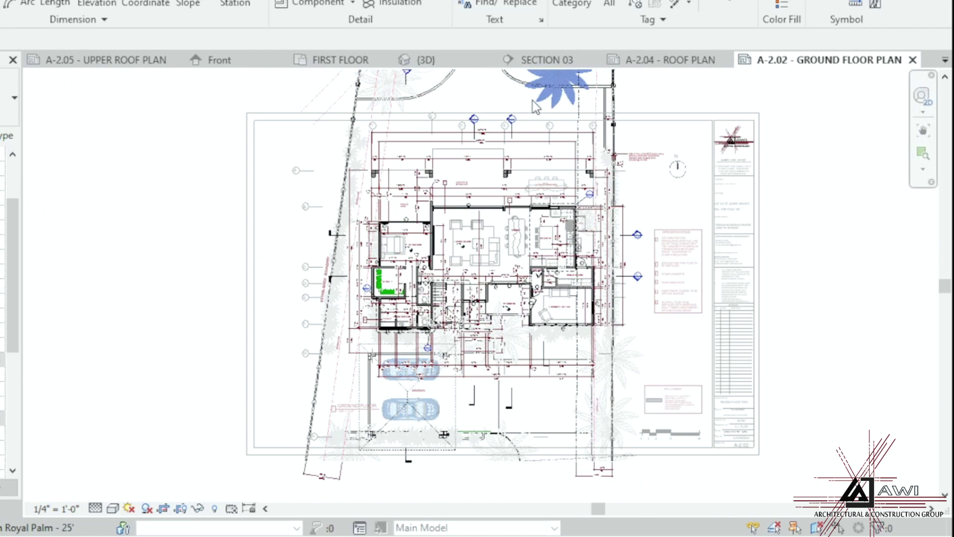
pyautogui.scroll(4, 472, 494)
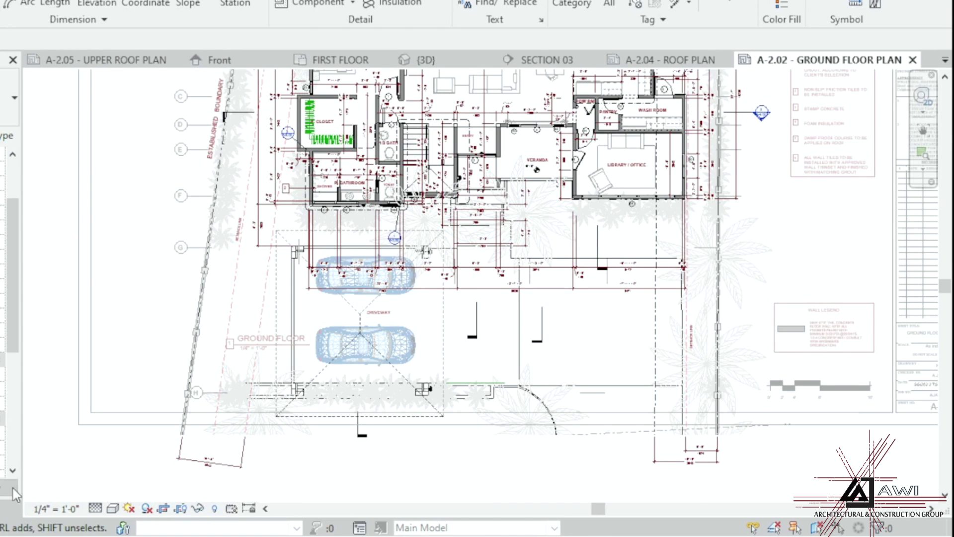
# Step: Set the active ground floor view's scale to 3/16" = 1'-0"
pyautogui.click(70, 509)
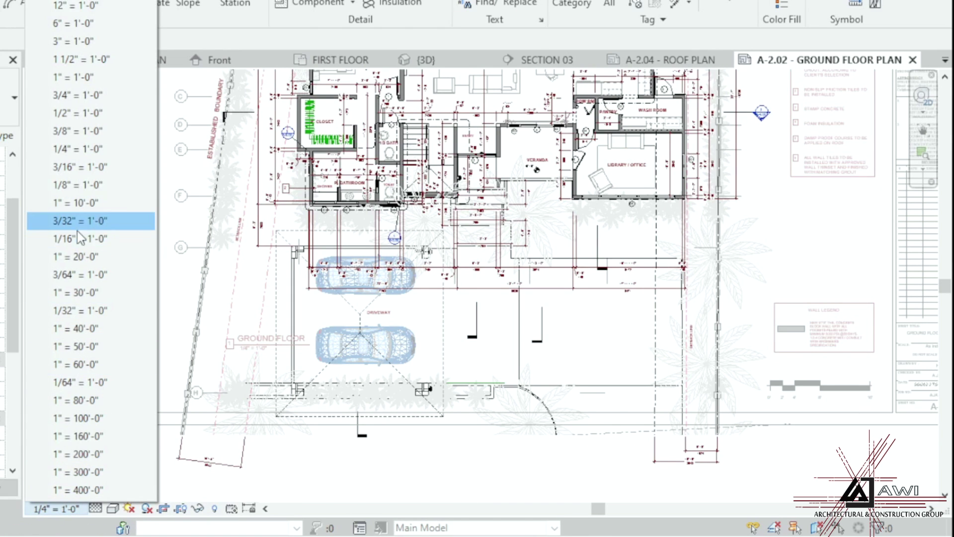
pyautogui.click(74, 167)
pyautogui.scroll(-3, 412, 304)
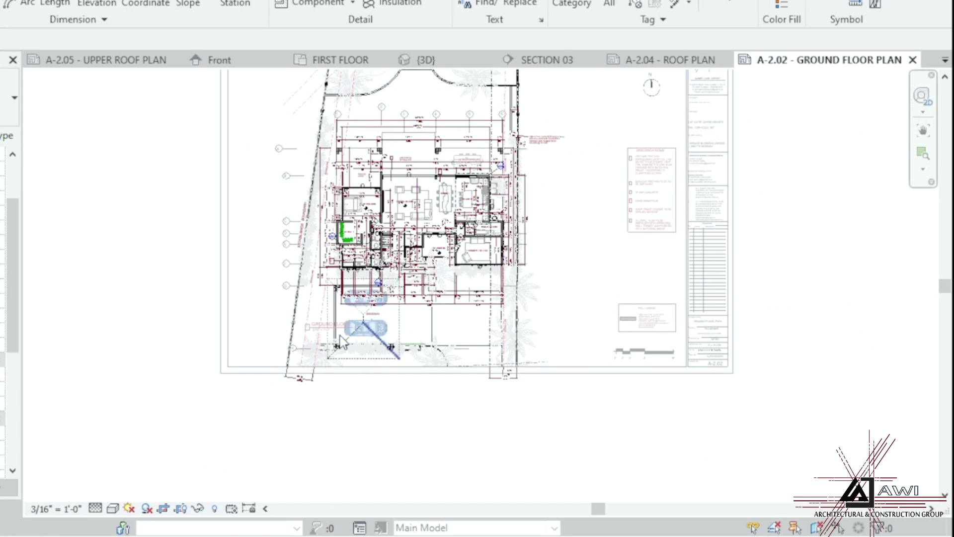
pyautogui.scroll(-4, 211, 396)
# Step: With the viewport deactivated, move the ground floor plan toward the upper-left corner of the title block so it sits inside the border
pyautogui.scroll(5, 296, 240)
pyautogui.click(230, 183)
pyautogui.moveTo(228, 182); pyautogui.dragTo(206, 155)
pyautogui.scroll(-2, 313, 181)
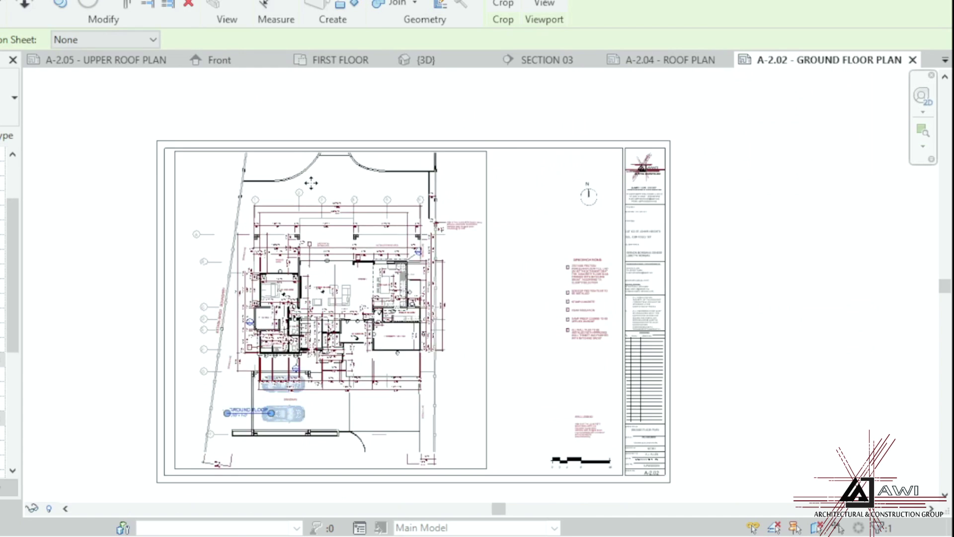
pyautogui.click(245, 472)
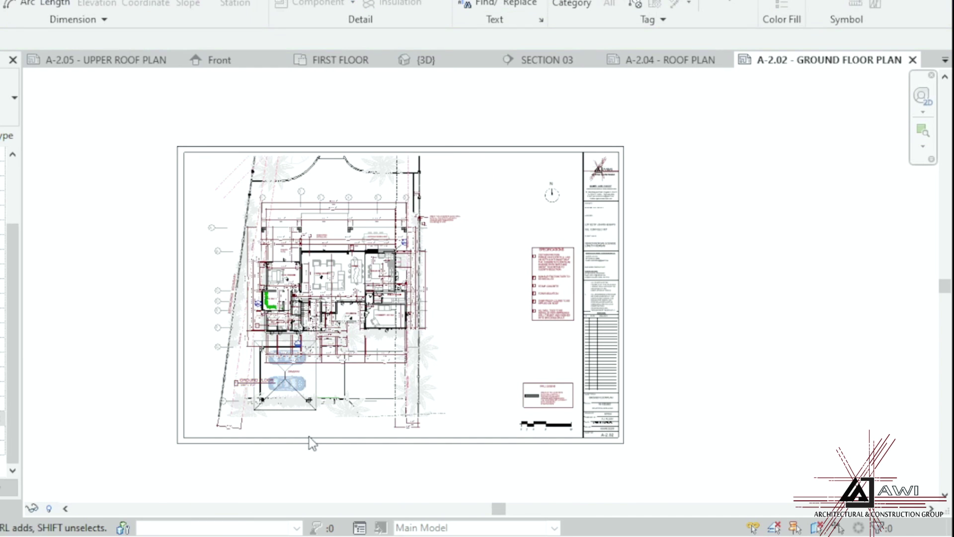
# Step: Examine the ground floor plan's dimensions and notes around the outdoor dining area, kitchen and boundary wall for overlaps
pyautogui.scroll(3, 258, 227)
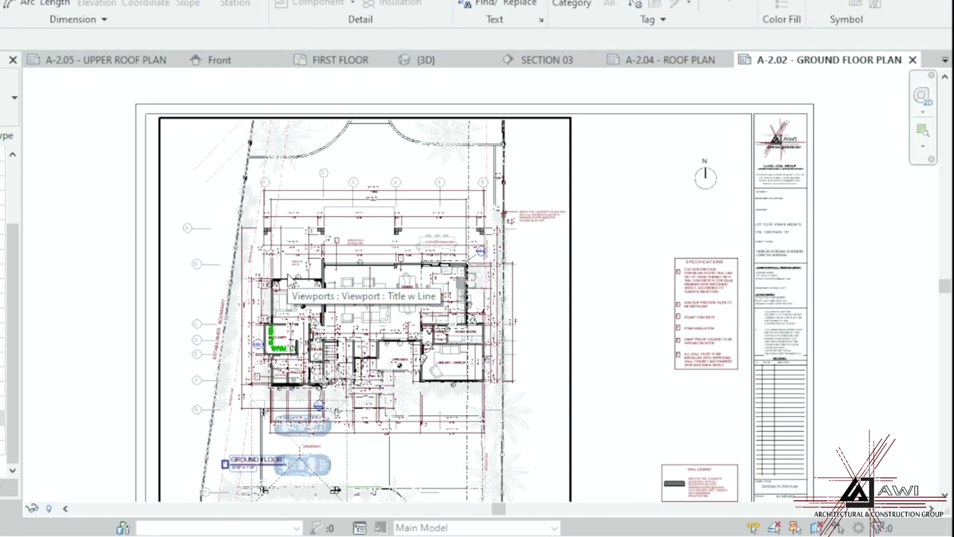
pyautogui.scroll(2, 303, 285)
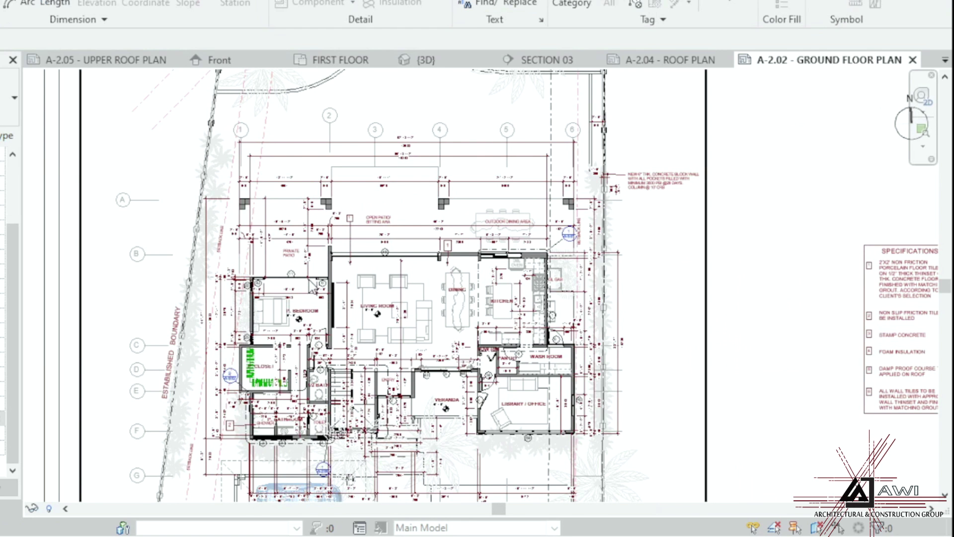
pyautogui.scroll(2, 312, 287)
pyautogui.scroll(4, 751, 149)
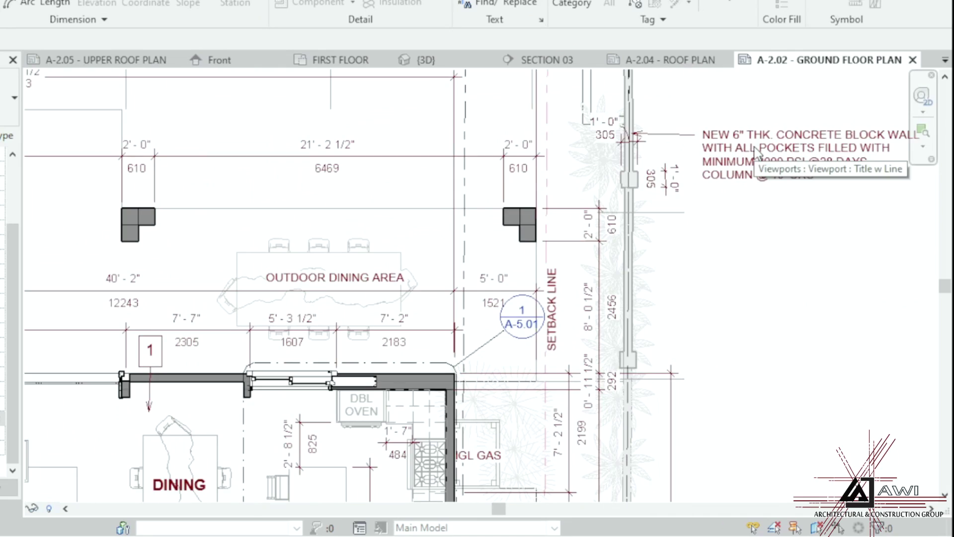
pyautogui.scroll(-4, 752, 150)
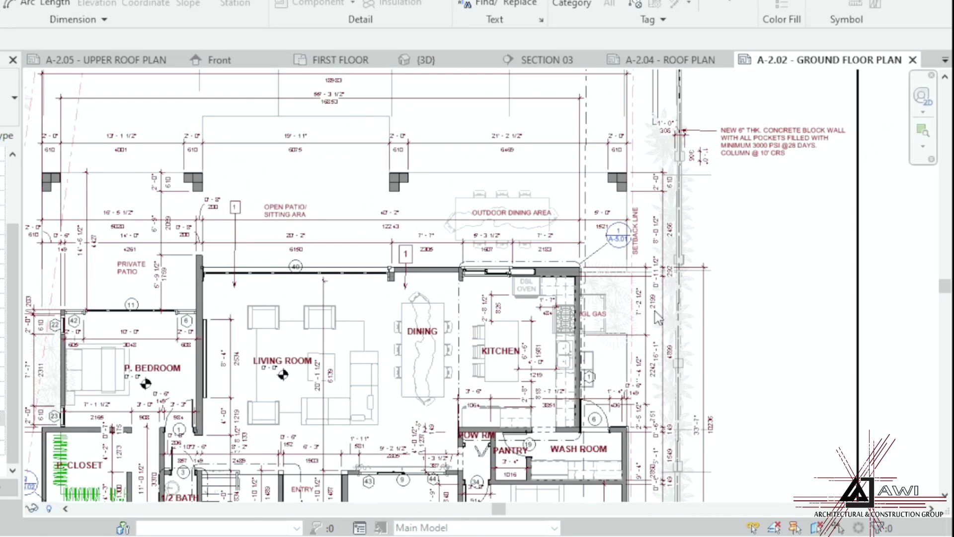
pyautogui.scroll(4, 659, 318)
pyautogui.scroll(-6, 666, 174)
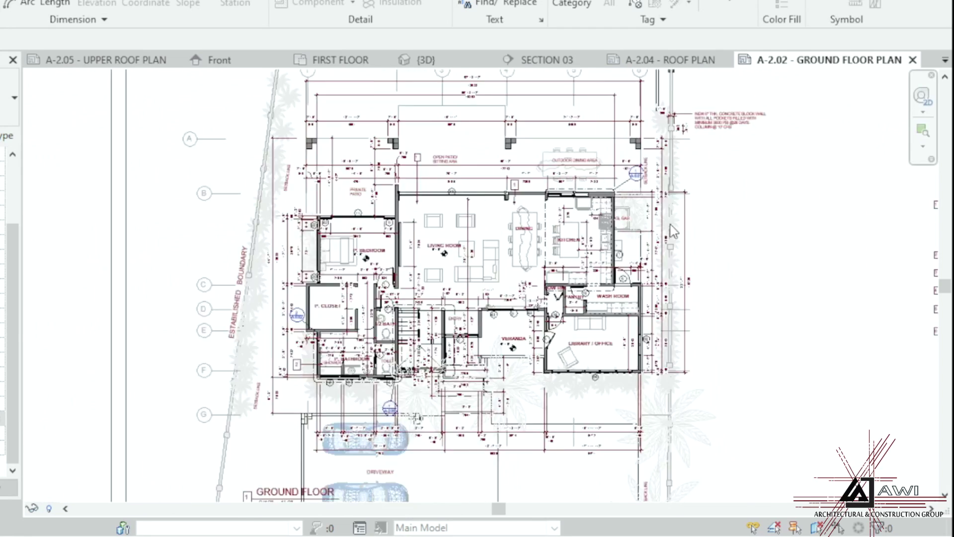
# Step: In the activated ground floor view, move the overall and wall dimension strings beside the wash room and library outward, past the boundary wall
pyautogui.scroll(5, 698, 257)
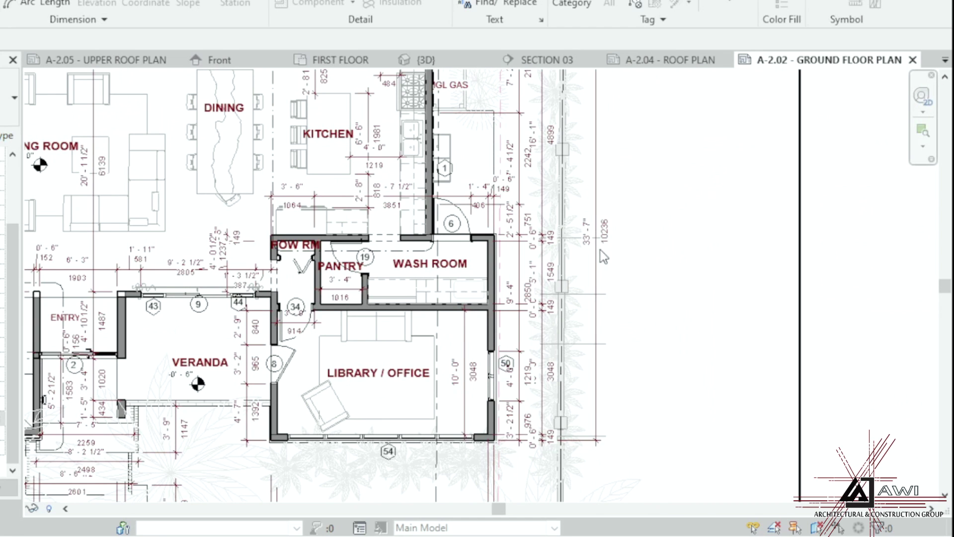
pyautogui.click(597, 273)
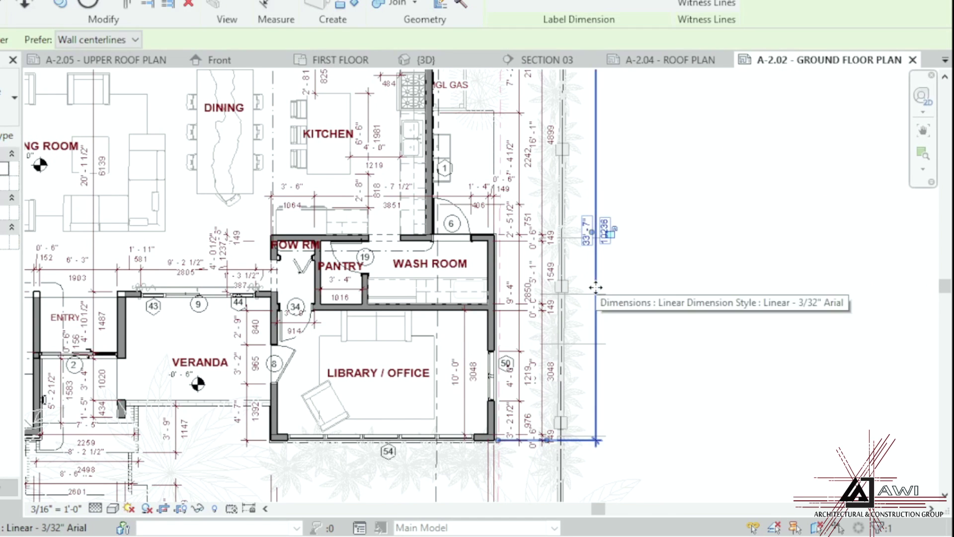
pyautogui.moveTo(598, 276); pyautogui.dragTo(646, 297)
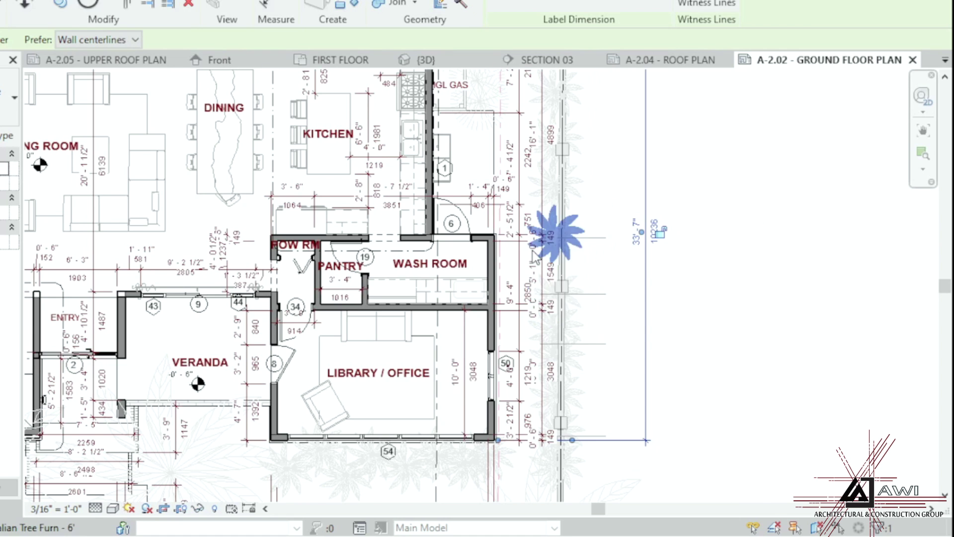
pyautogui.scroll(3, 555, 283)
pyautogui.moveTo(556, 285); pyautogui.dragTo(729, 343)
pyautogui.scroll(-3, 680, 313)
# Step: Move the door and window opening dimension string beside the wash room and library outward, clear of the window tag and setback line
pyautogui.click(707, 339)
pyautogui.scroll(3, 539, 368)
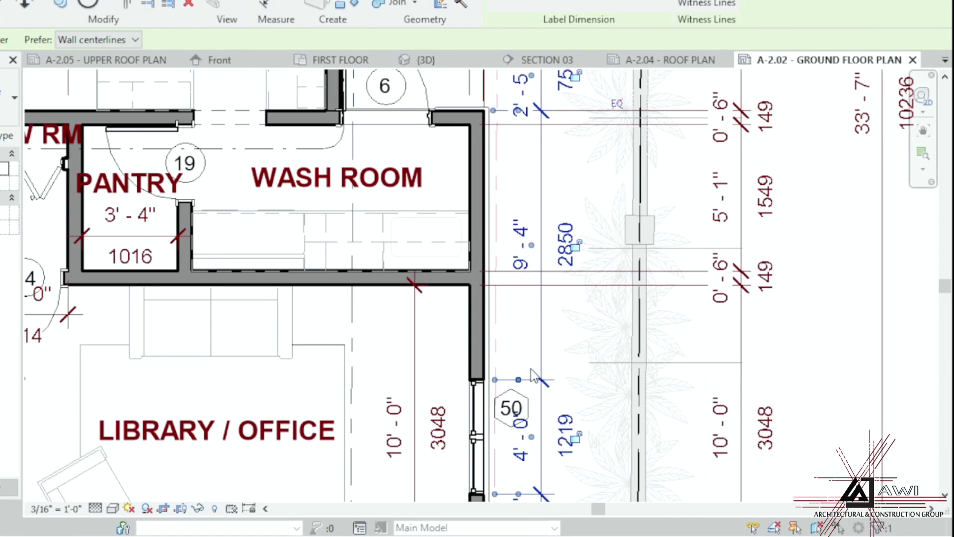
pyautogui.moveTo(540, 371); pyautogui.dragTo(608, 392)
pyautogui.scroll(-4, 609, 392)
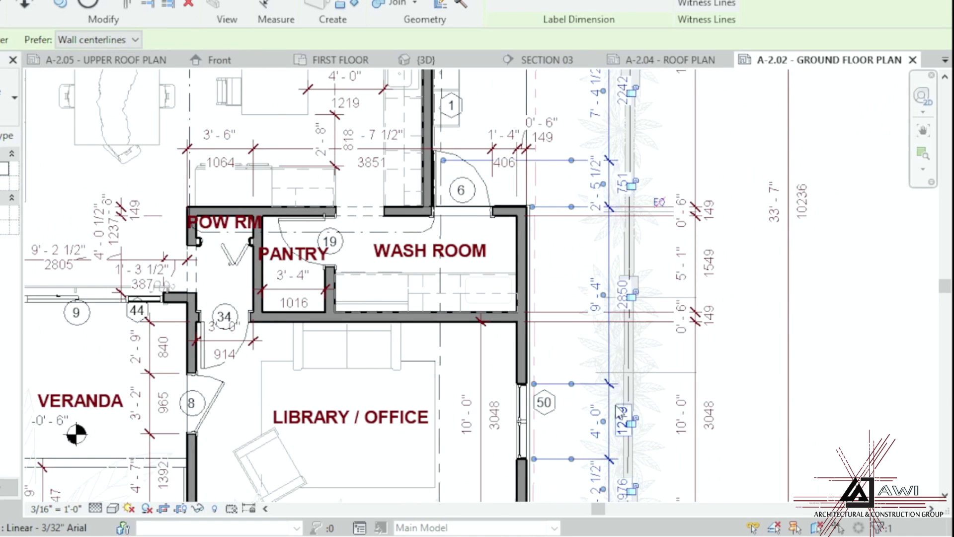
pyautogui.scroll(-4, 644, 415)
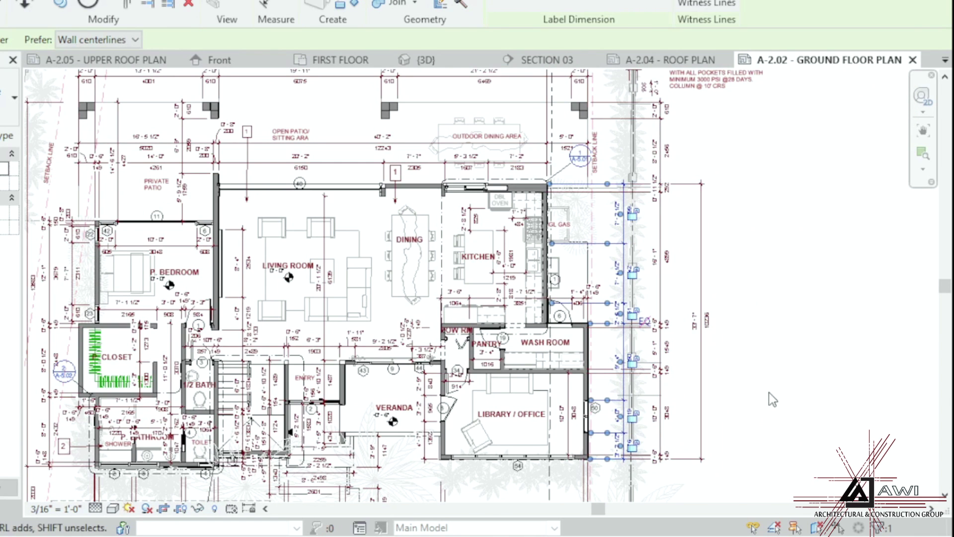
pyautogui.click(770, 391)
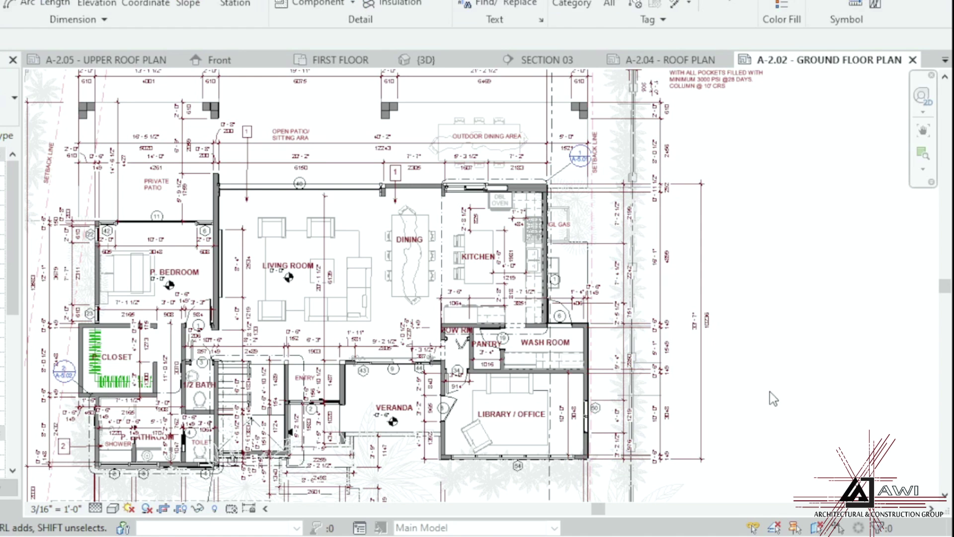
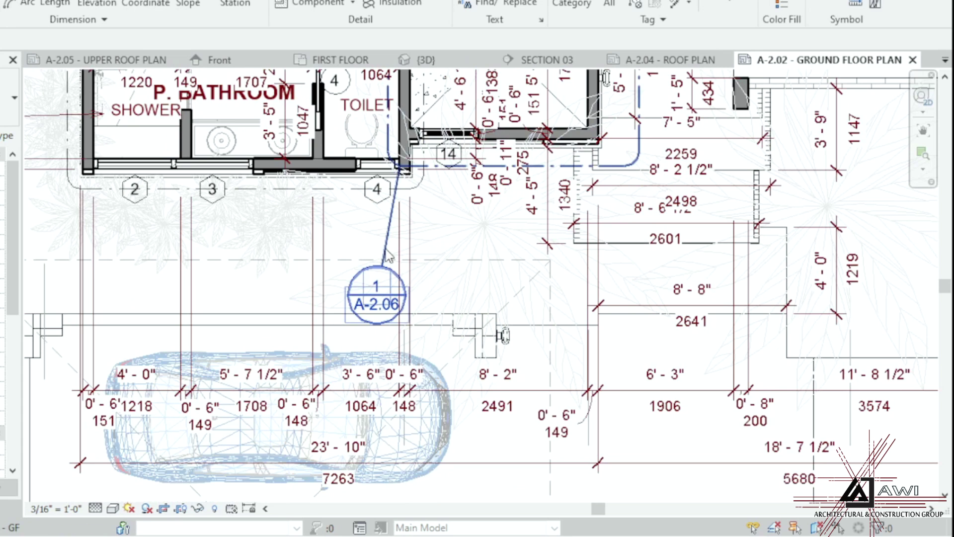
# Step: Move the A-2.06 stair callout's head out beyond the established boundary, next to the grid G bubble
pyautogui.scroll(-5, 383, 269)
pyautogui.moveTo(400, 266); pyautogui.dragTo(102, 254)
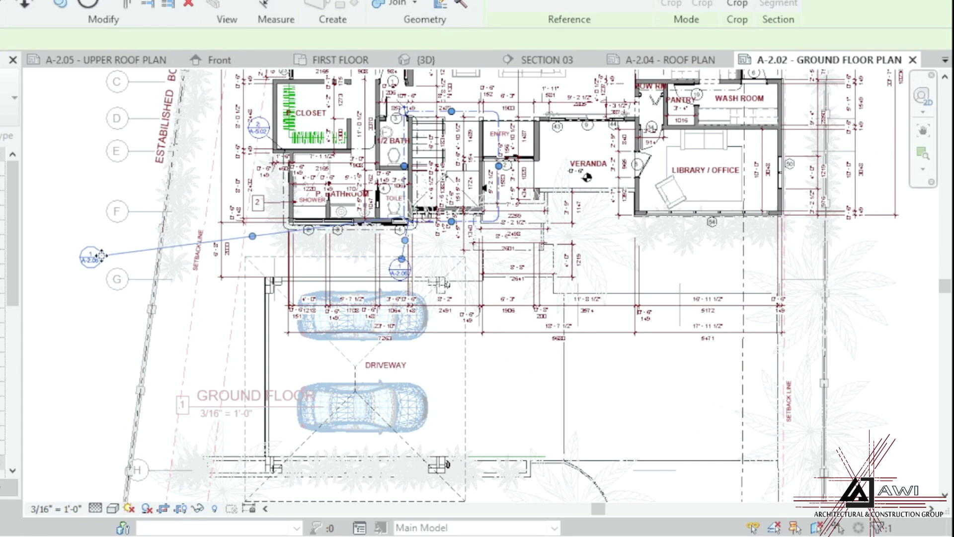
pyautogui.scroll(3, 299, 243)
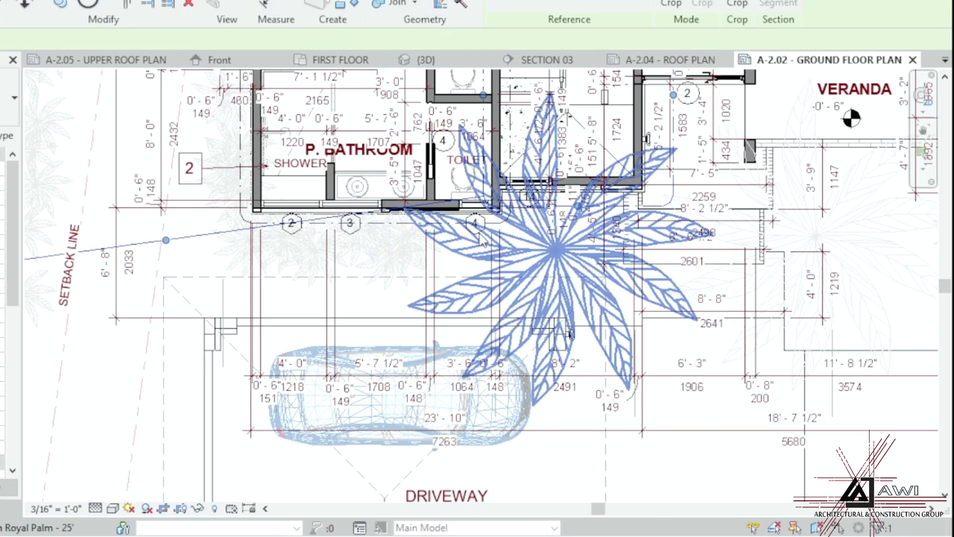
pyautogui.scroll(-3, 480, 208)
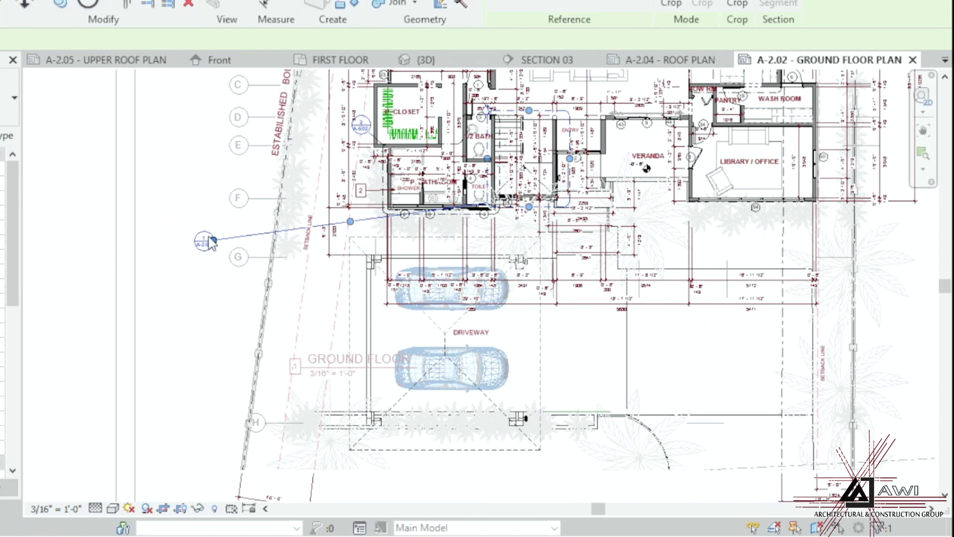
# Step: Move the A-2.06 callout's head to the open area beside the parked cars, straight below the entry side of the stair
pyautogui.moveTo(217, 239); pyautogui.dragTo(571, 324)
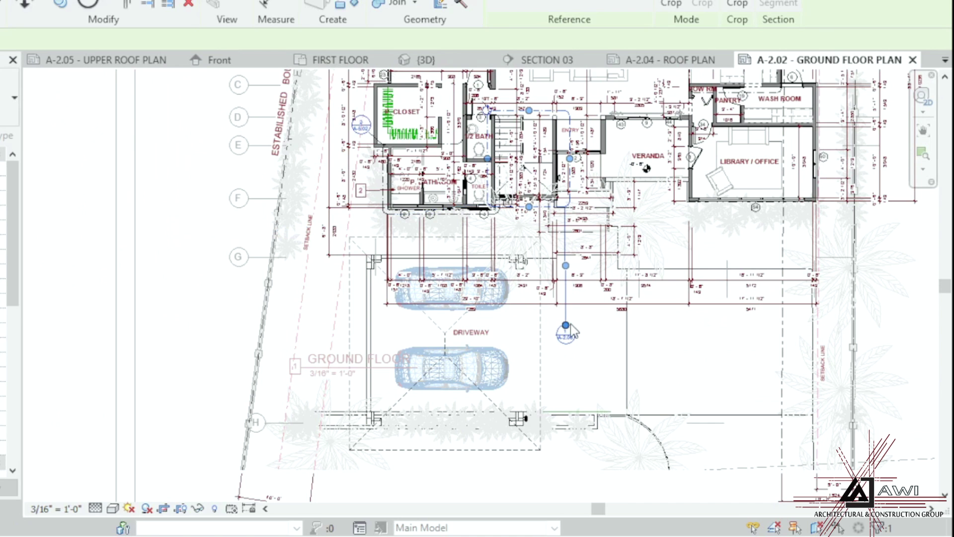
pyautogui.scroll(1, 548, 266)
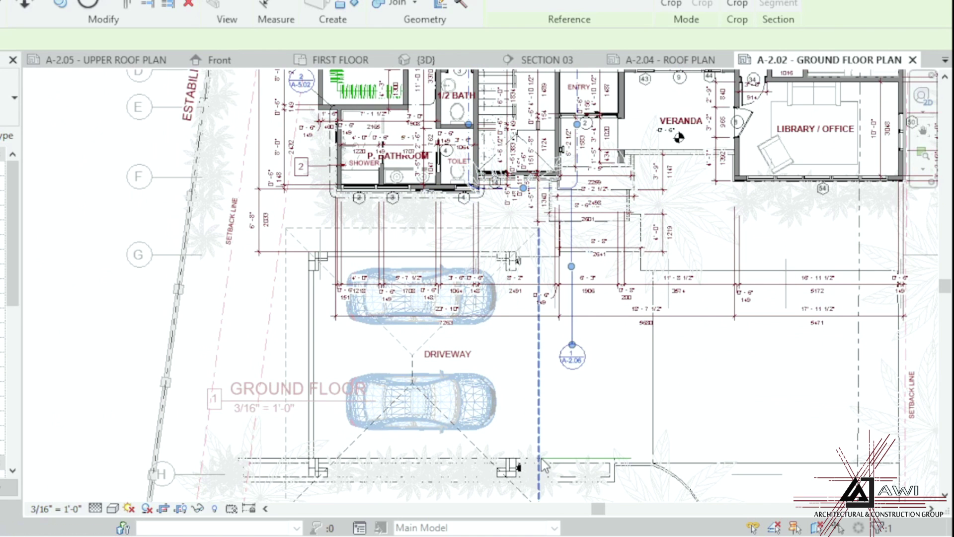
pyautogui.scroll(-2, 541, 459)
pyautogui.scroll(2, 546, 427)
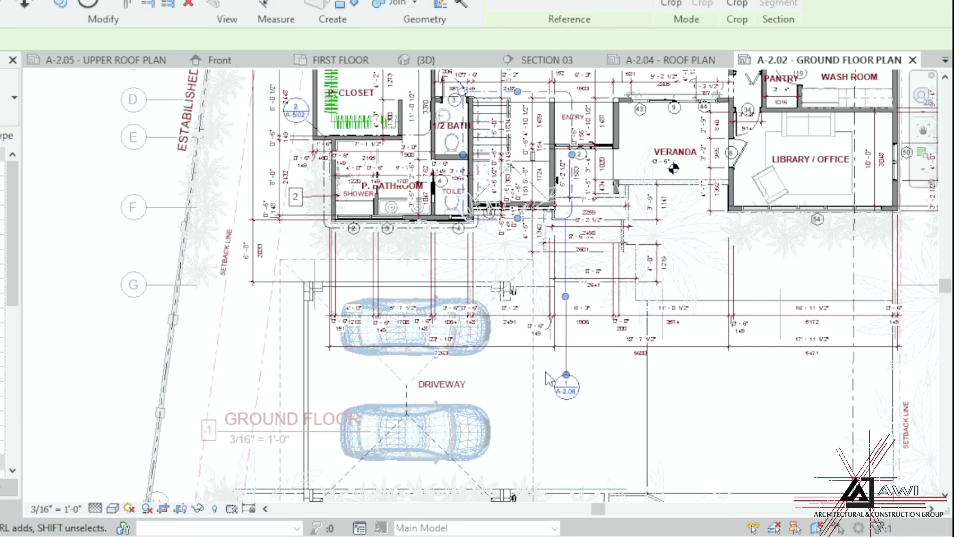
# Step: Examine the dimension strings crossing the driveway below the bathroom, stair, veranda and library for clashes with the cars, plants and A-2.06 callout
pyautogui.scroll(3, 542, 298)
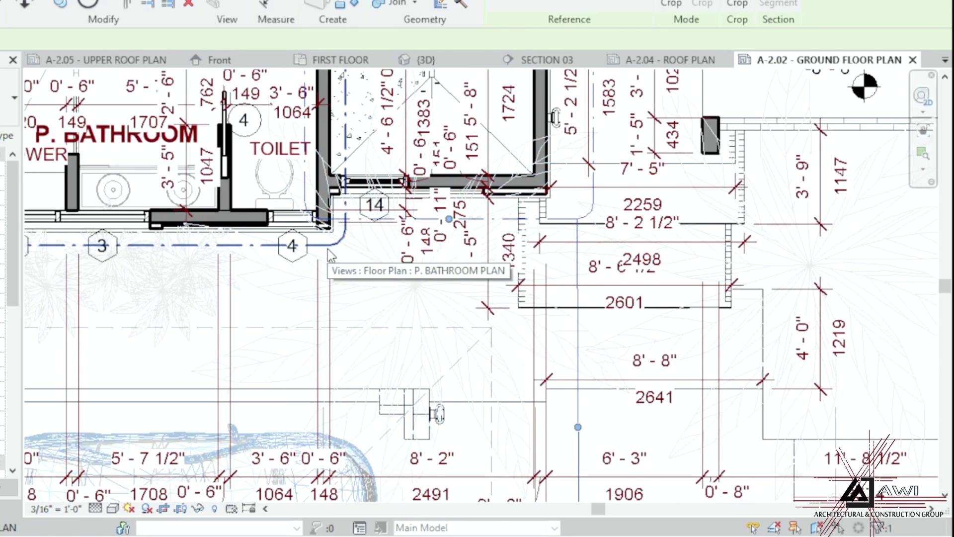
pyautogui.scroll(-2, 326, 251)
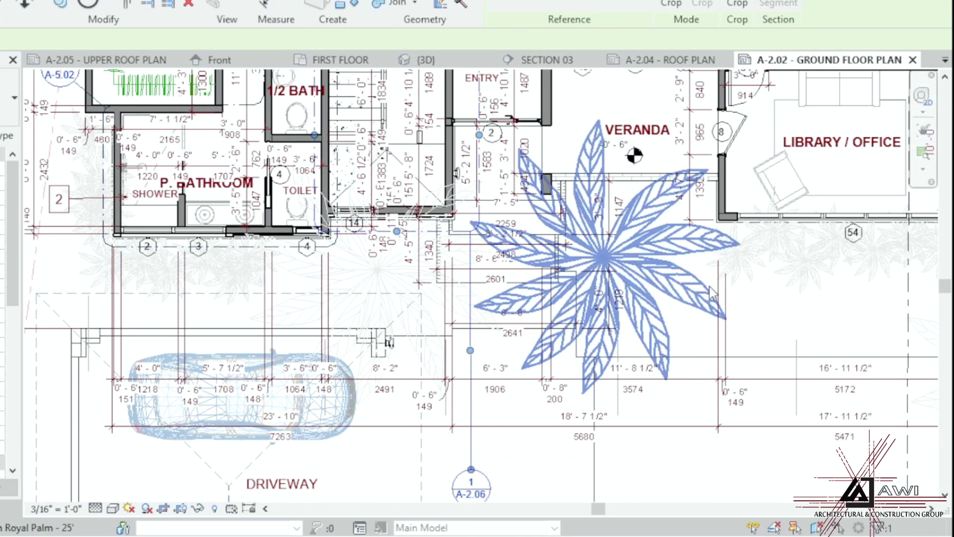
pyautogui.click(776, 314)
pyautogui.scroll(-2, 660, 304)
pyautogui.scroll(4, 696, 368)
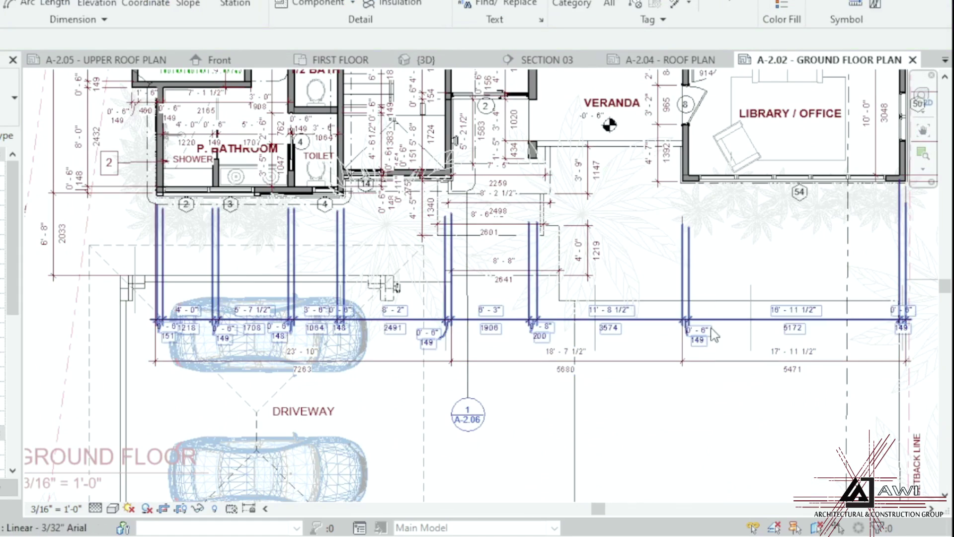
pyautogui.click(728, 304)
pyautogui.scroll(-2, 578, 212)
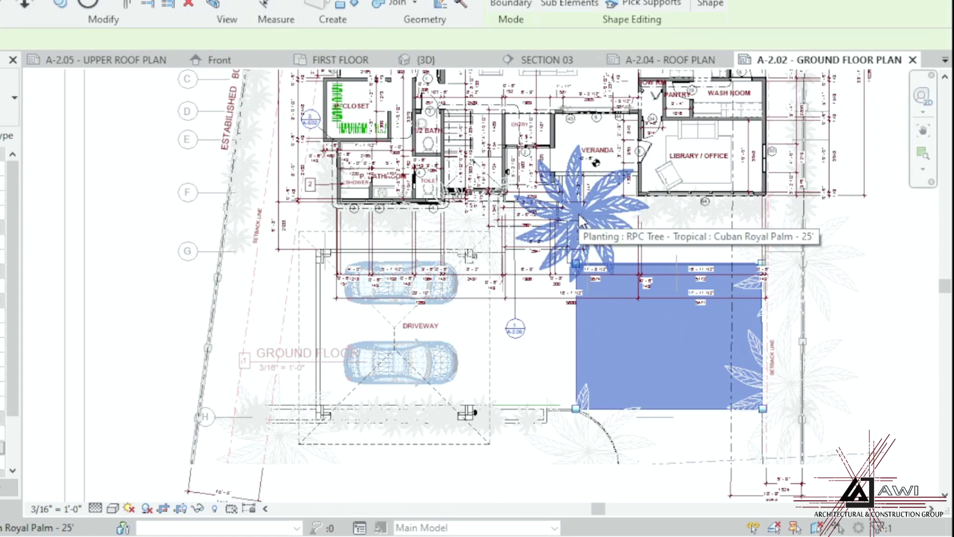
pyautogui.scroll(2, 650, 420)
pyautogui.click(655, 451)
pyautogui.scroll(-3, 593, 218)
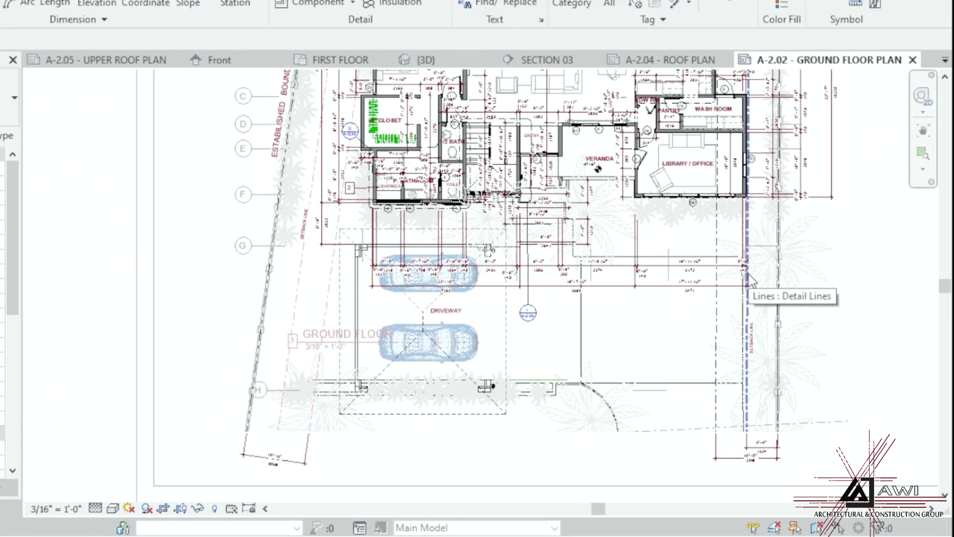
pyautogui.scroll(3, 573, 233)
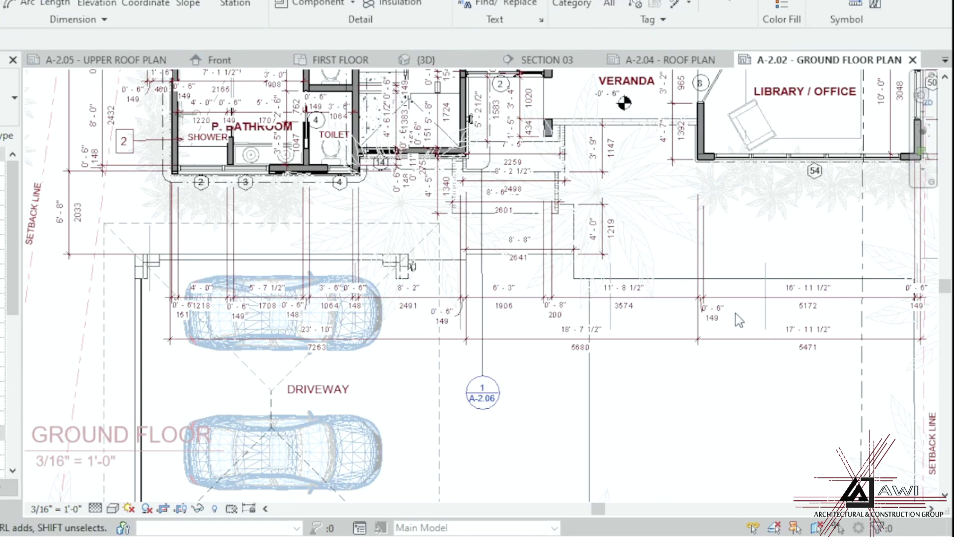
# Step: Inspect the detailed wall dimension string nearest the house front, checking its witness lines and text over the driveway, and leave it deselected
pyautogui.click(746, 301)
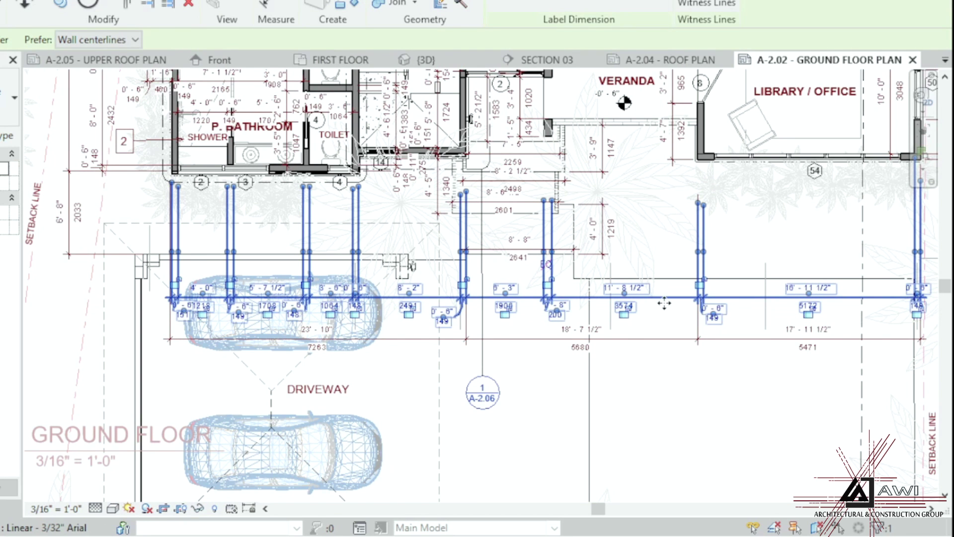
pyautogui.scroll(-3, 666, 301)
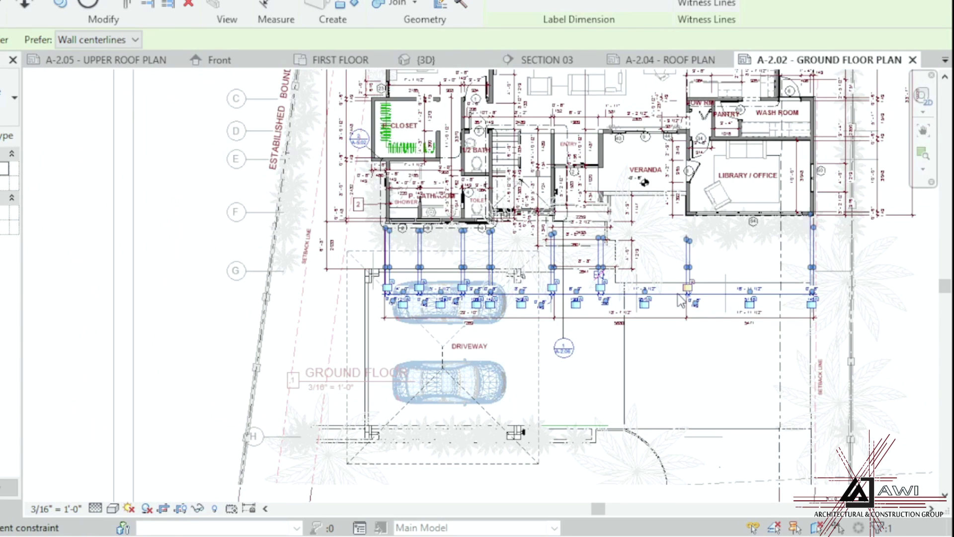
pyautogui.scroll(3, 680, 298)
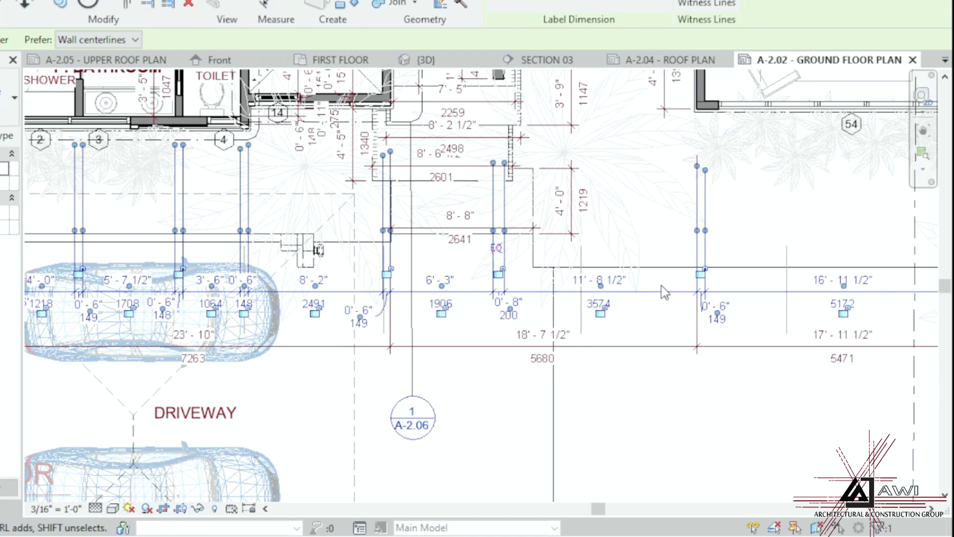
pyautogui.scroll(-2, 626, 324)
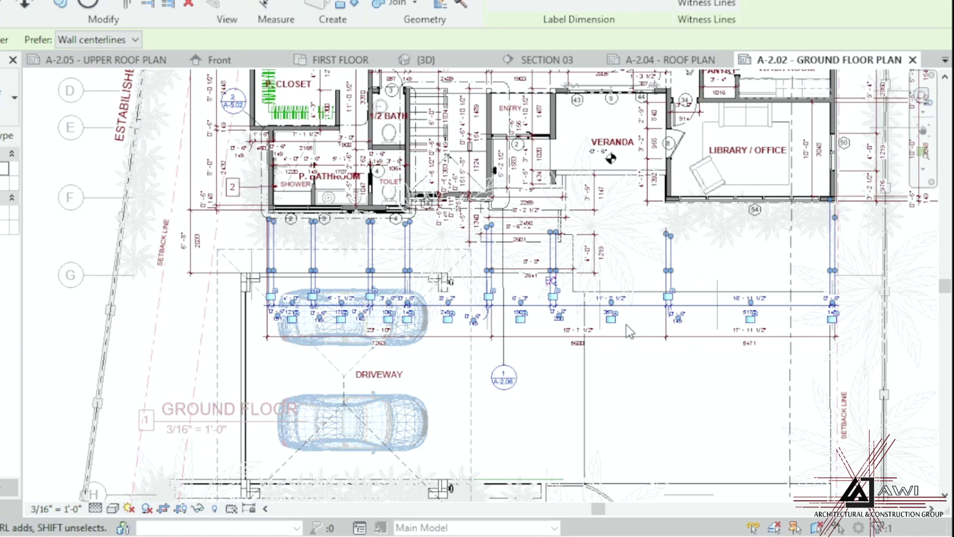
pyautogui.scroll(1, 679, 255)
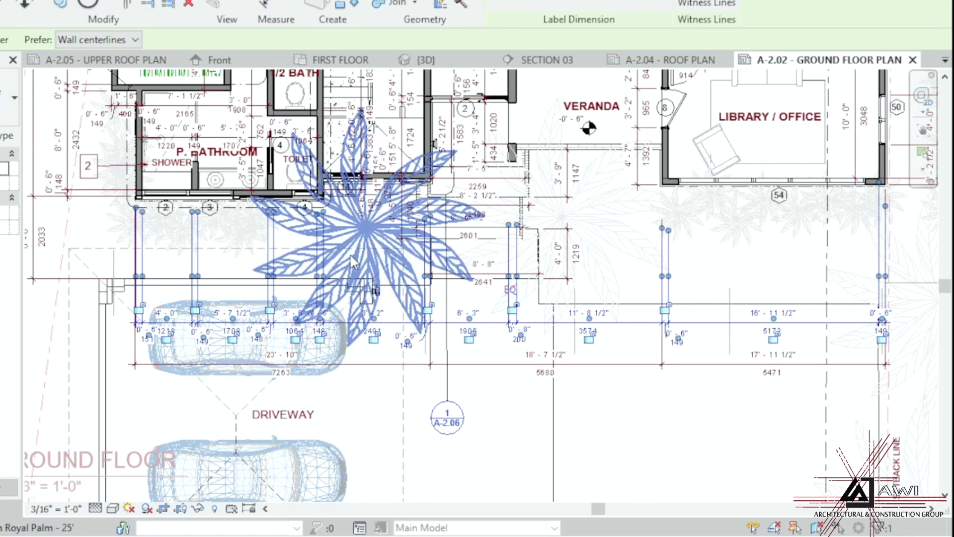
pyautogui.click(661, 419)
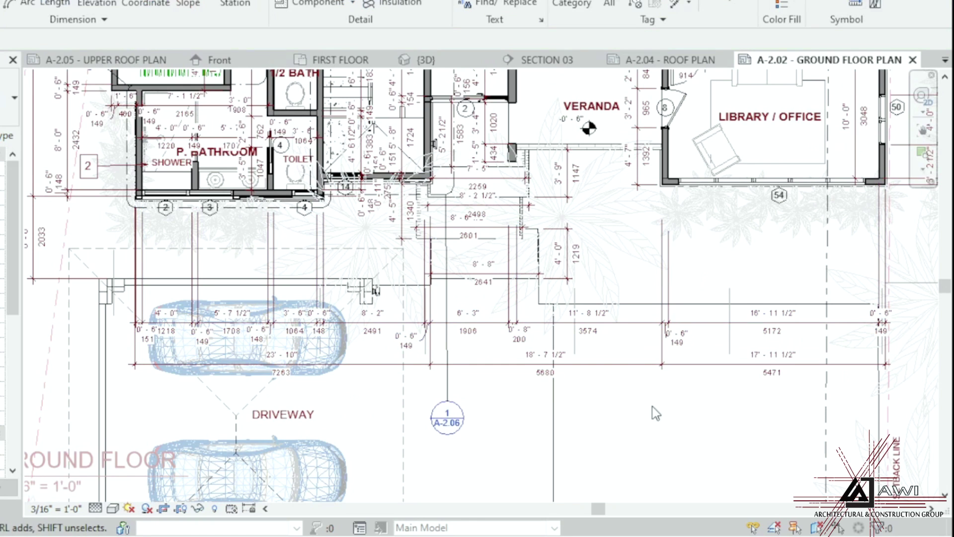
# Step: Select the outer three-segment dimension string that runs across the driveway, below the detailed wall dimensions
pyautogui.click(638, 367)
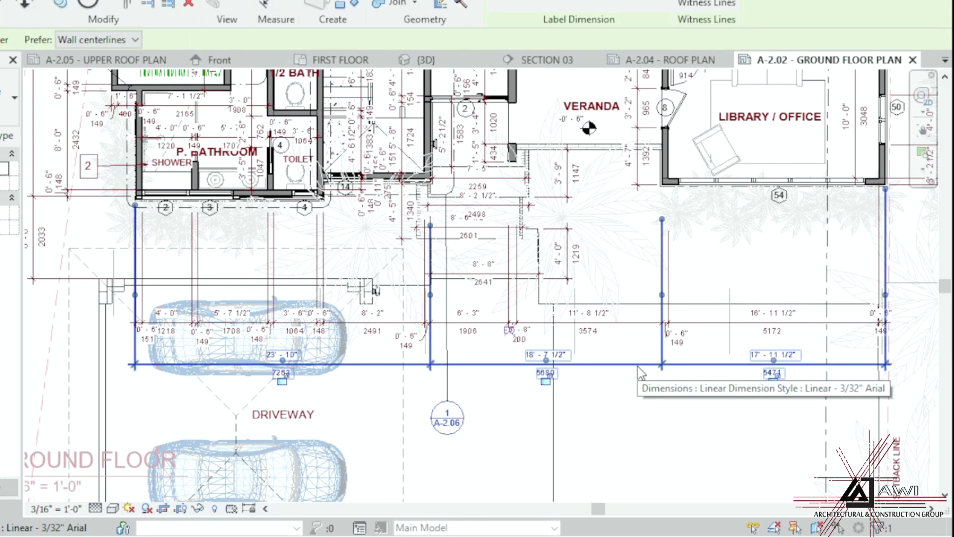